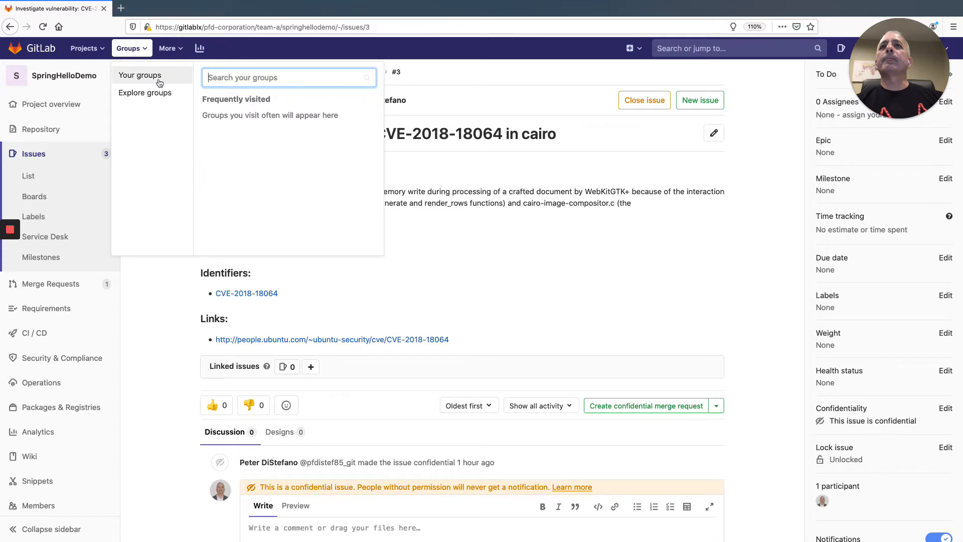
# - Open your groups list and check the visibility levels of the Team A and Team B subgroups
pyautogui.click(157, 80)
pyautogui.click(144, 134)
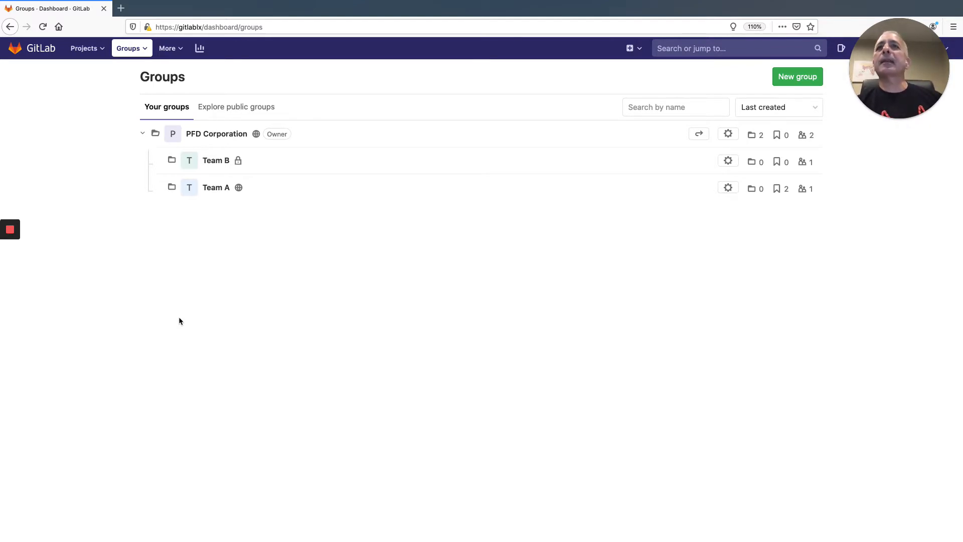
pyautogui.moveTo(241, 193)
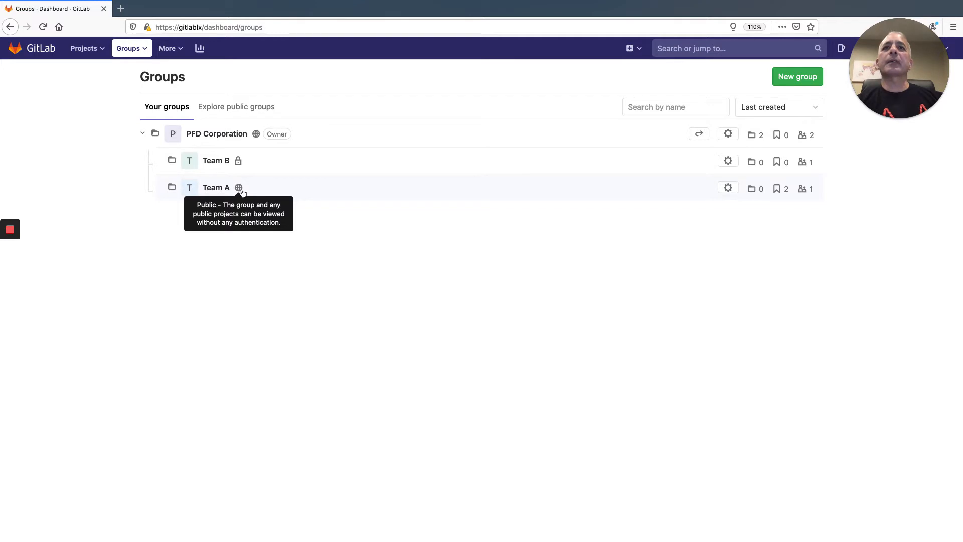
pyautogui.moveTo(239, 161)
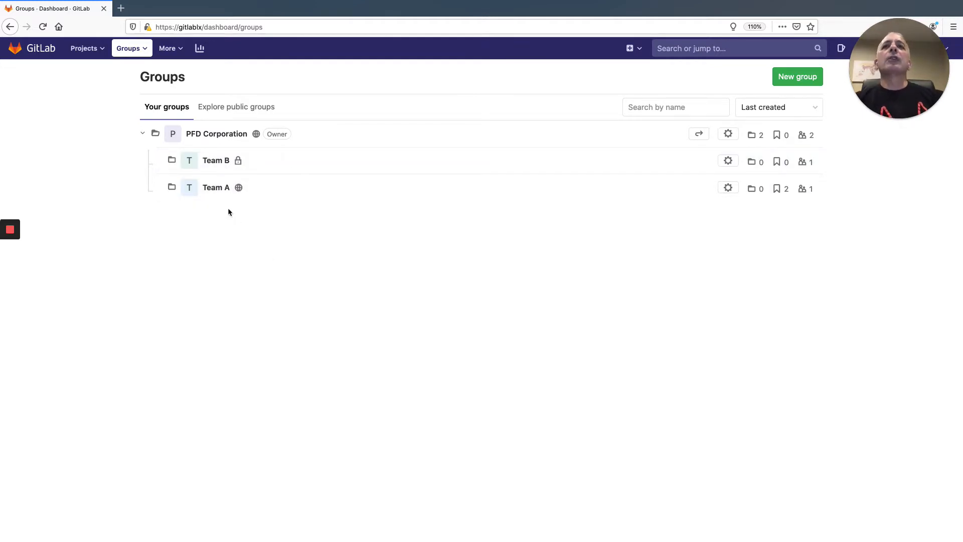
# - View the confidential issue "Investigate vulnerability: CVE-2018-18064 in cairo" in Team A's SpringHelloDemo project
pyautogui.click(216, 189)
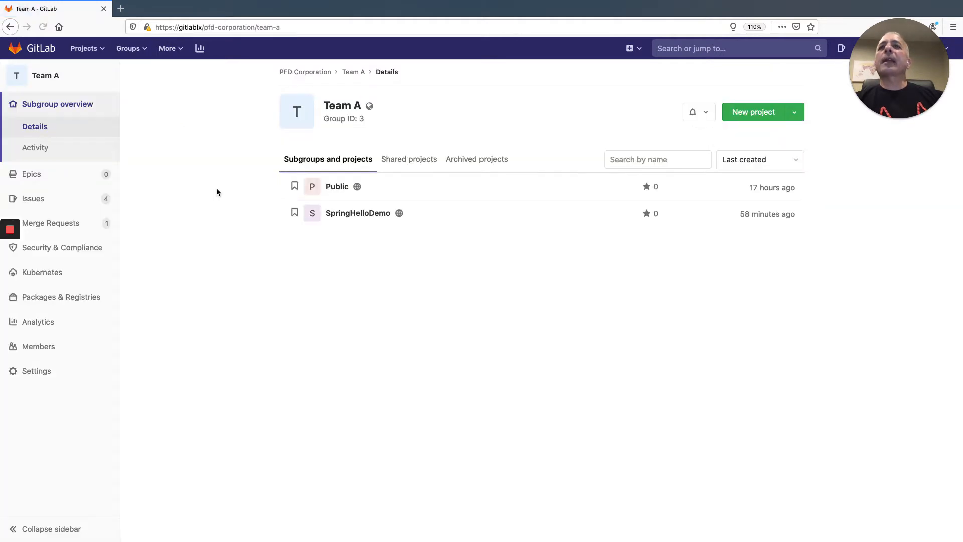
pyautogui.click(360, 215)
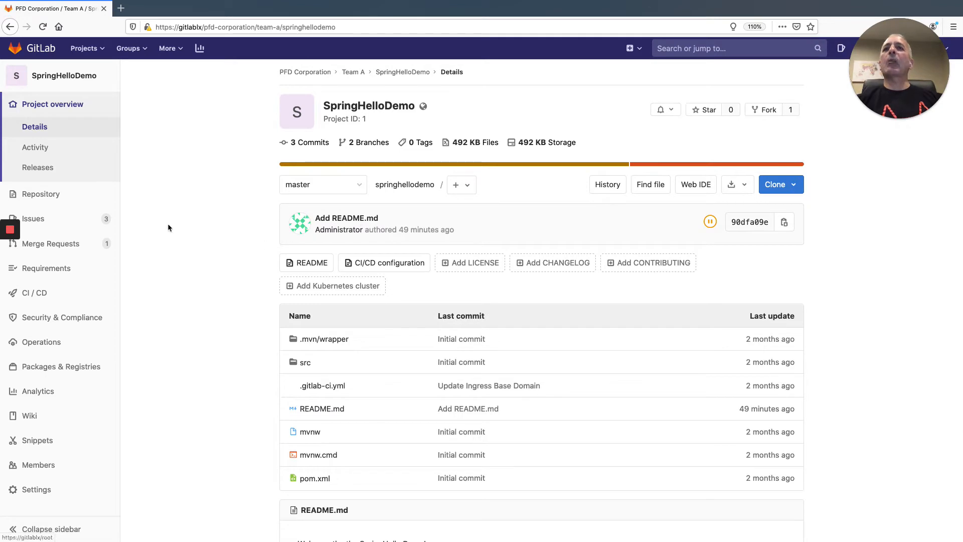
pyautogui.click(39, 222)
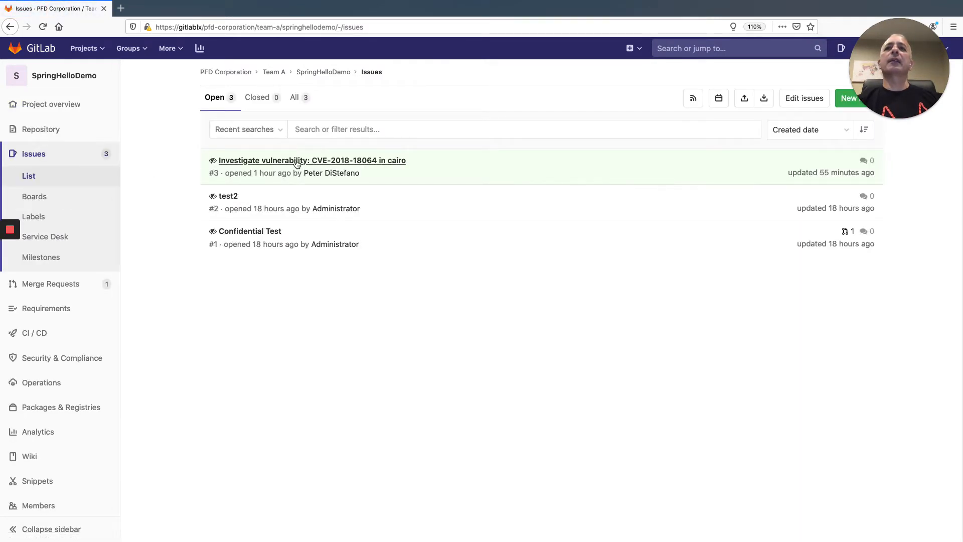
pyautogui.click(297, 161)
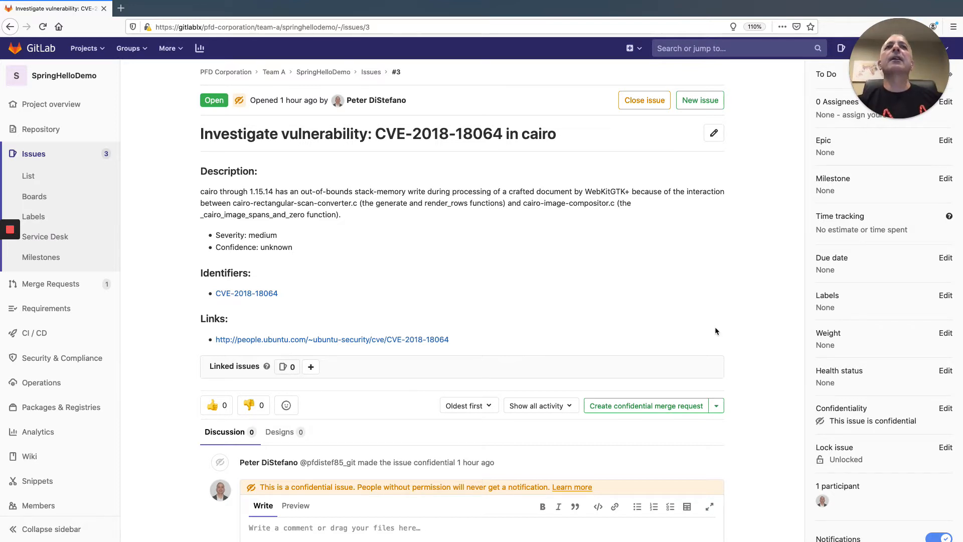
# - Fork Team A's SpringHelloDemo project into the PFD Corporation / Team B namespace and check the fork's visibility
pyautogui.click(74, 109)
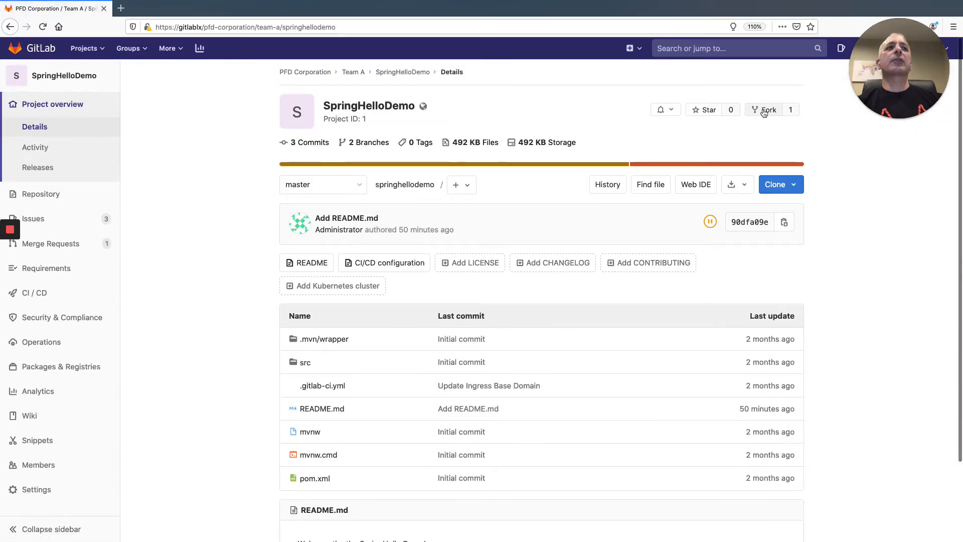
pyautogui.click(764, 110)
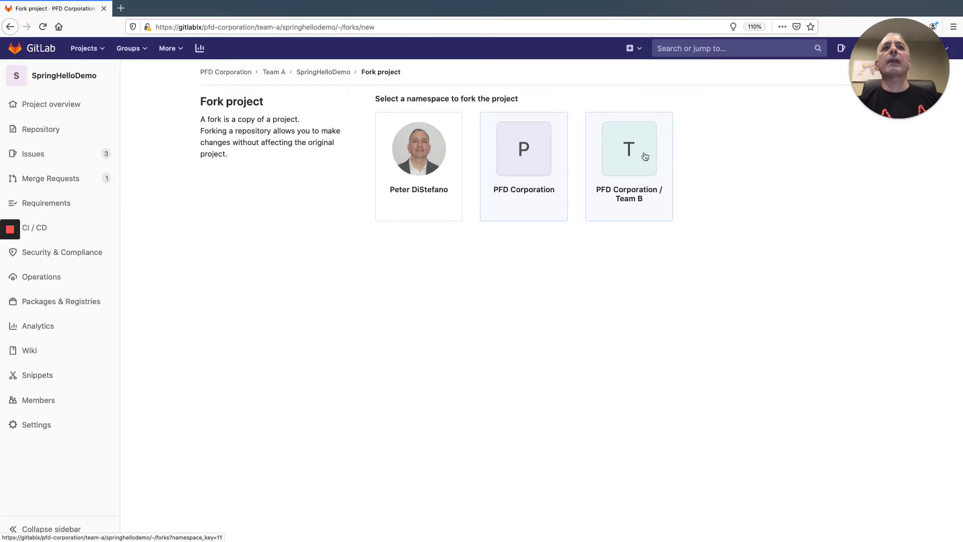
pyautogui.click(645, 157)
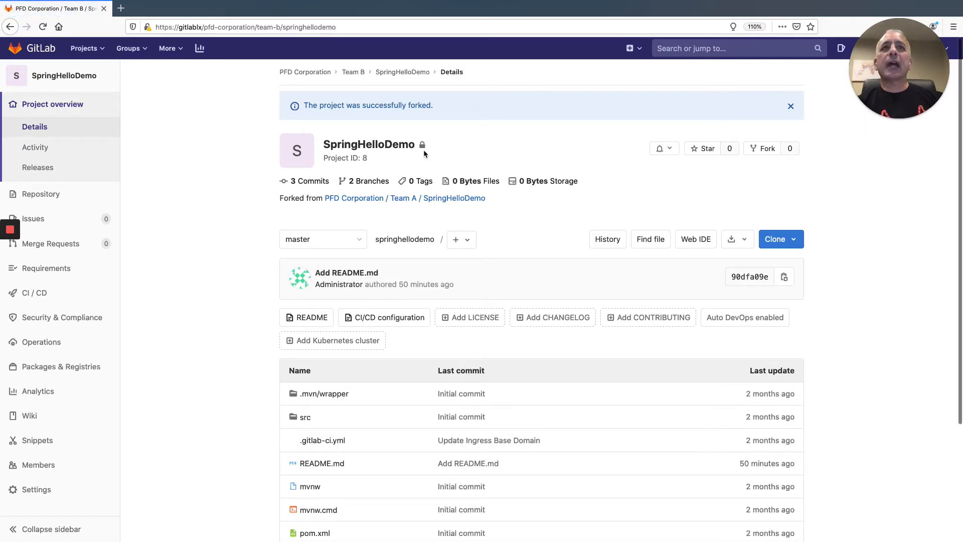
pyautogui.moveTo(424, 153)
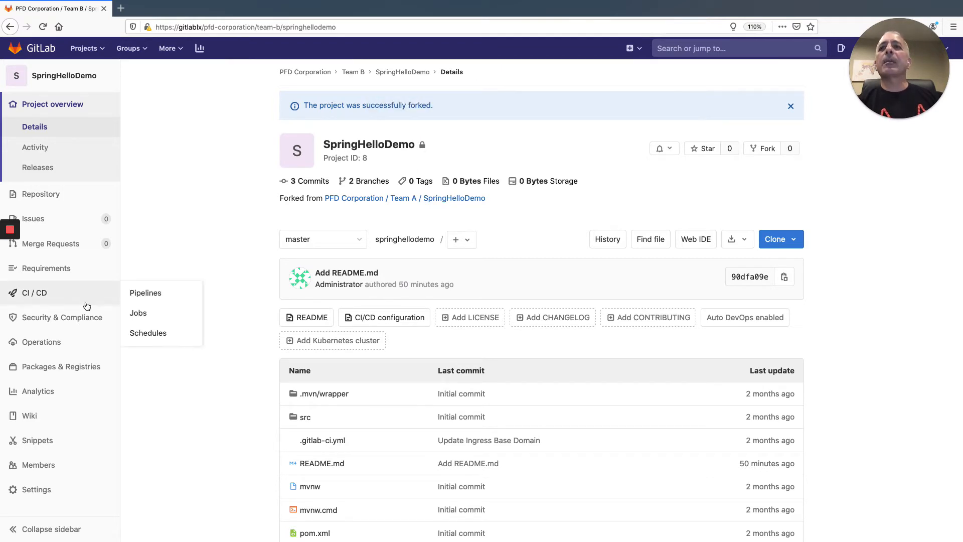
# - Rename the forked project to "SpringHelloDemo Forked" in its general settings and save the change
pyautogui.scroll(-3, 83, 315)
pyautogui.moveTo(38, 485)
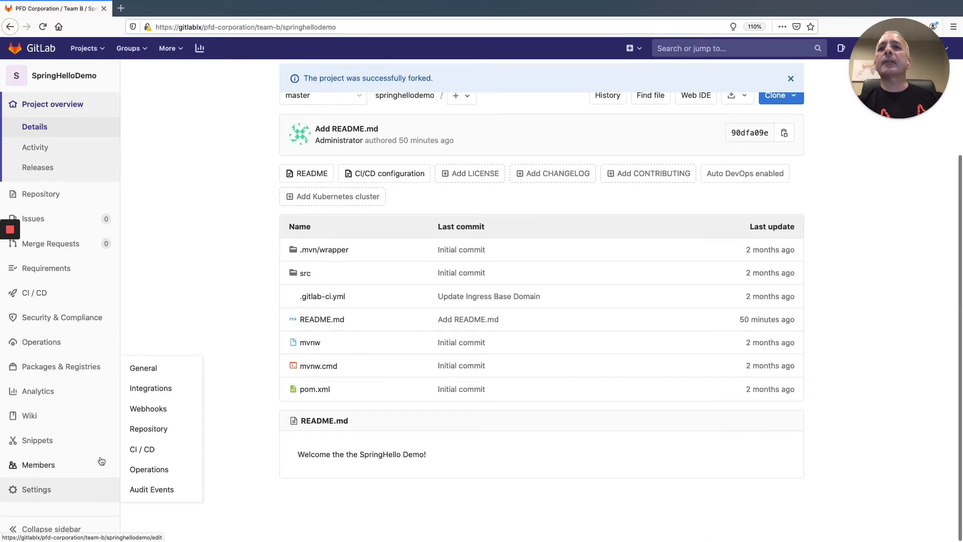
pyautogui.click(144, 369)
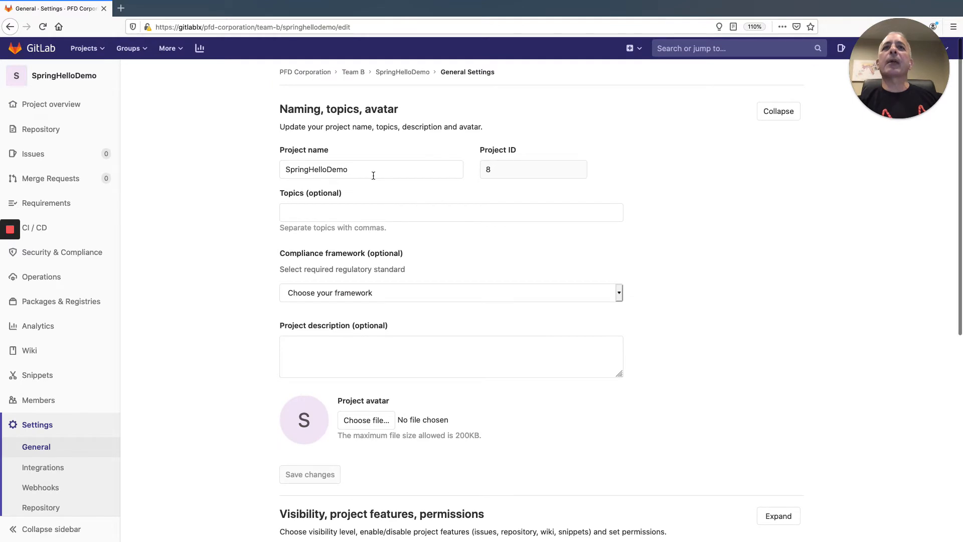
pyautogui.click(373, 172)
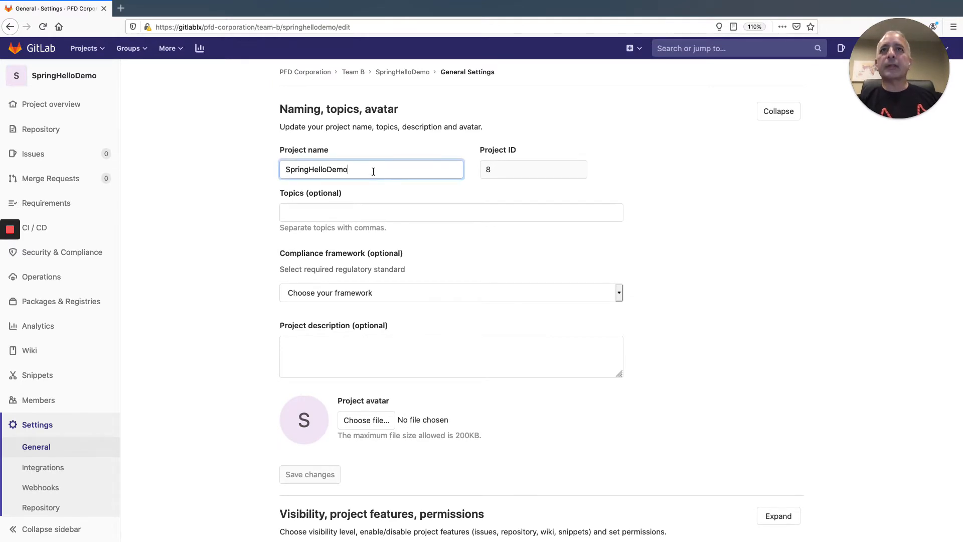
pyautogui.write('F')
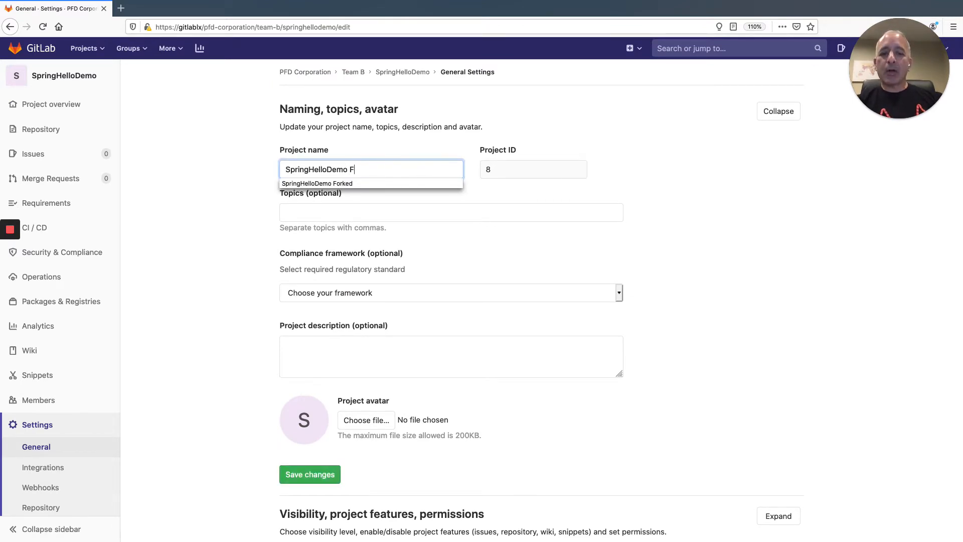
pyautogui.write('orked')
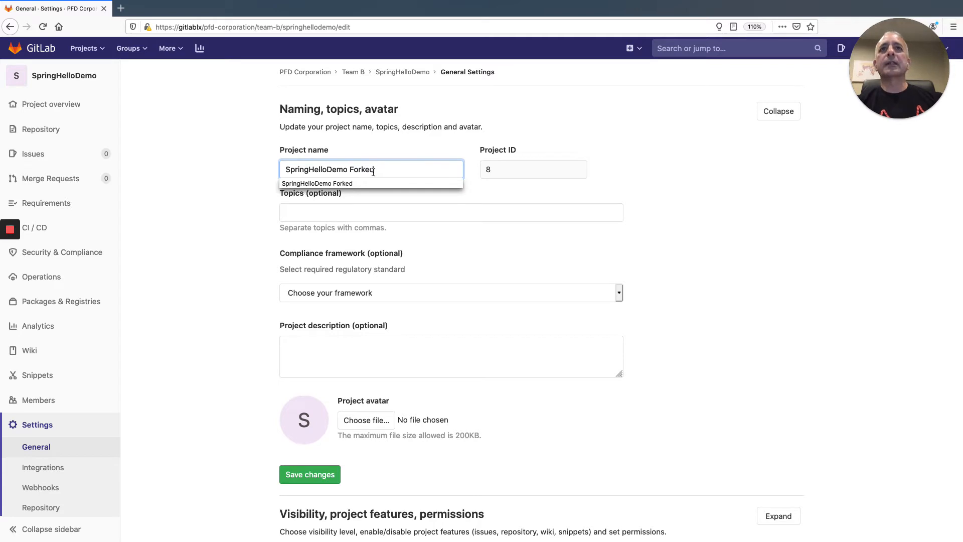
pyautogui.click(326, 475)
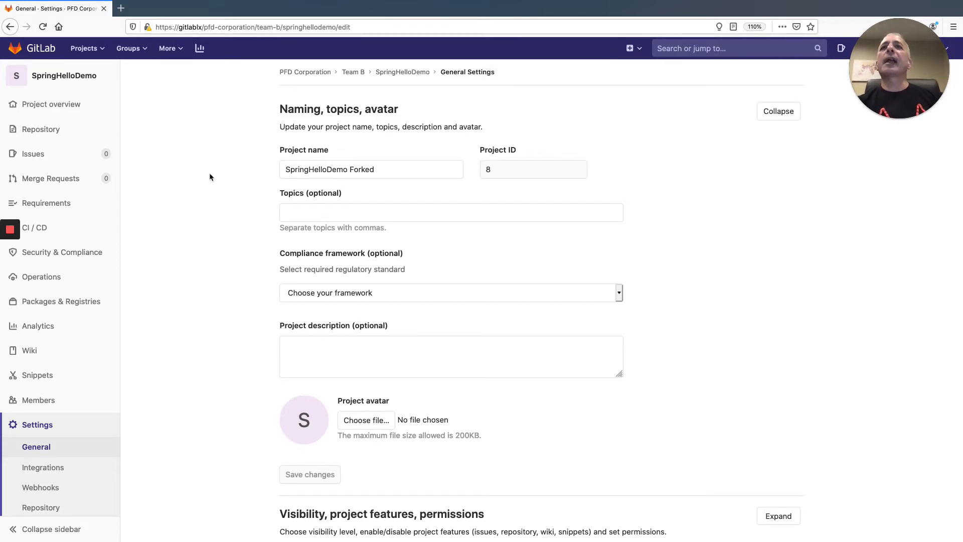
# - Return to Team A's original SpringHelloDemo project and open its CVE-2018-18064 vulnerability issue
pyautogui.click(141, 52)
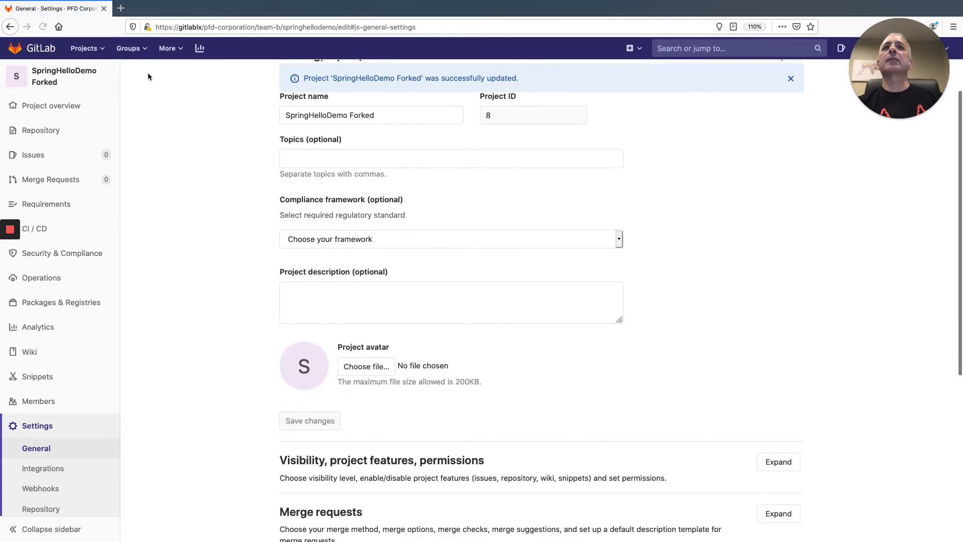
pyautogui.click(132, 49)
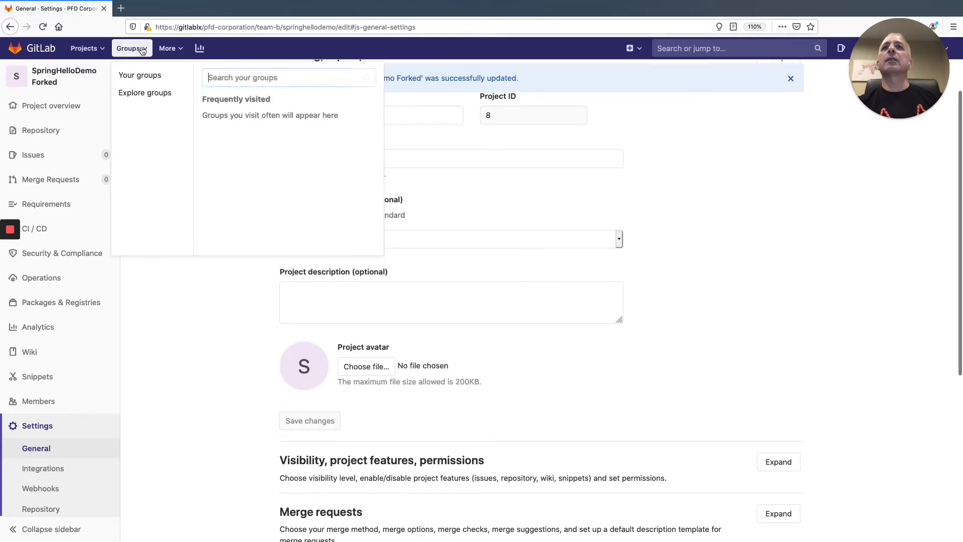
pyautogui.click(156, 80)
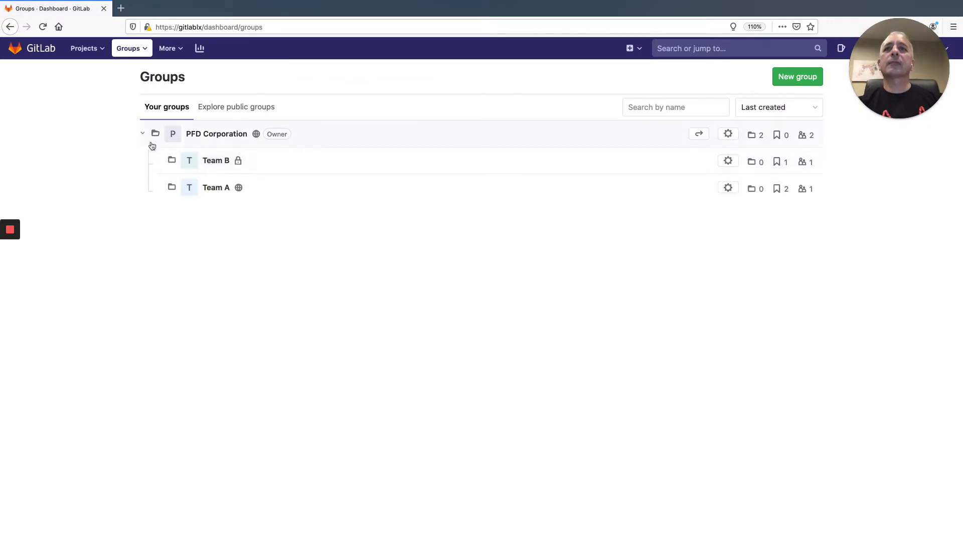
pyautogui.click(221, 189)
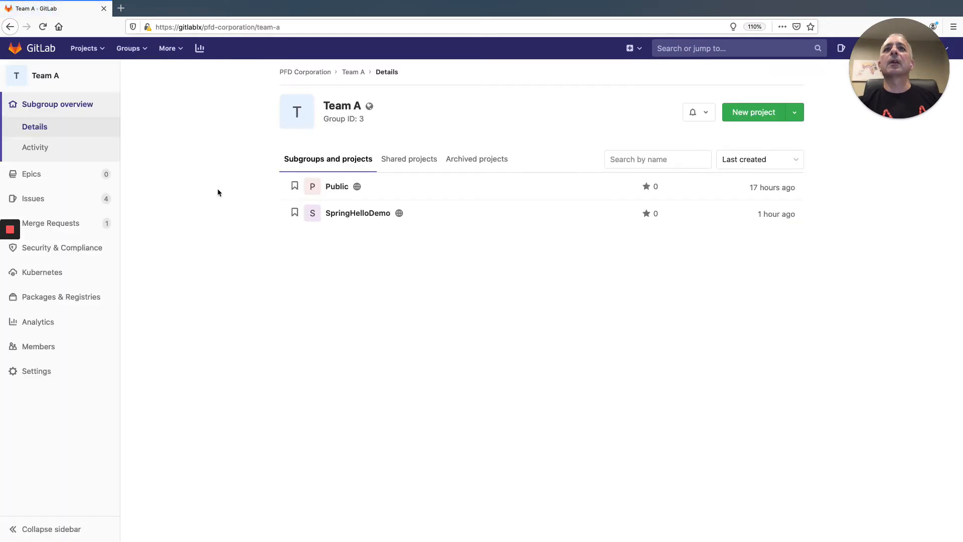
pyautogui.click(336, 214)
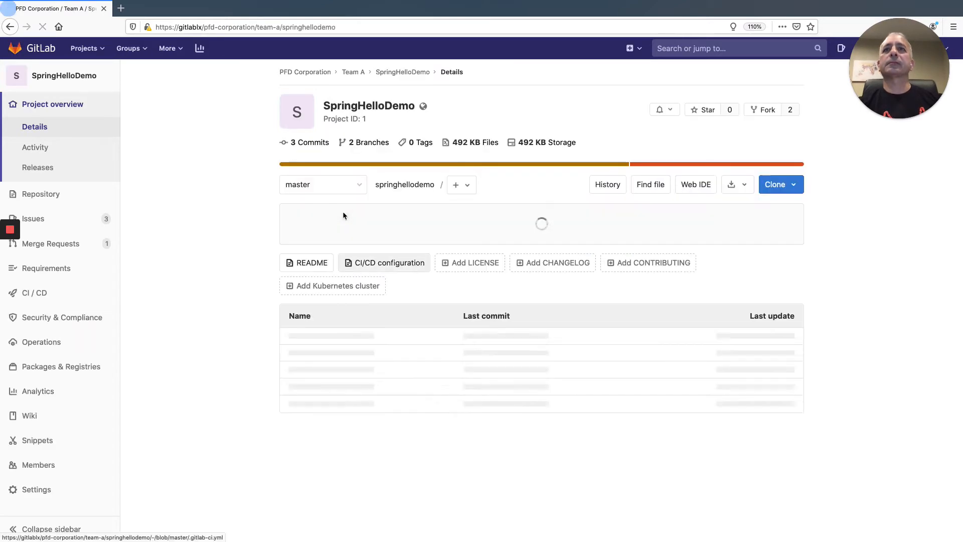
pyautogui.click(51, 223)
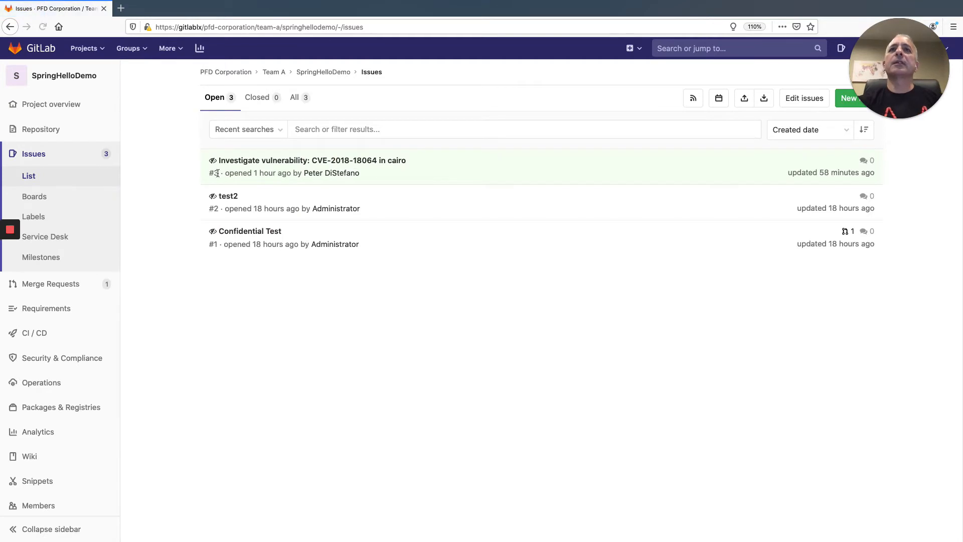
pyautogui.click(266, 162)
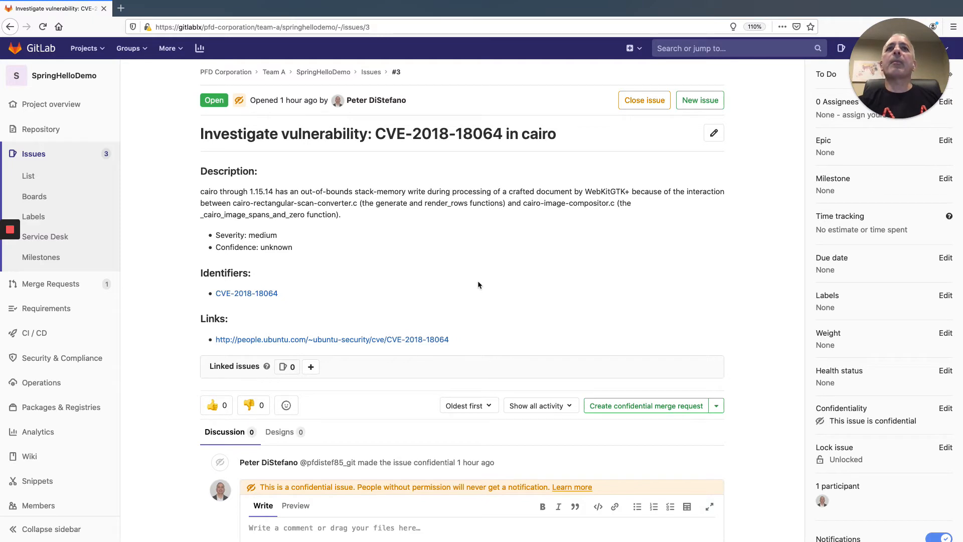
# - Create a confidential merge request from the issue in Team B's SpringHelloDemo Forked, with branch 3-confidential-issue based on master
pyautogui.scroll(-1, 480, 285)
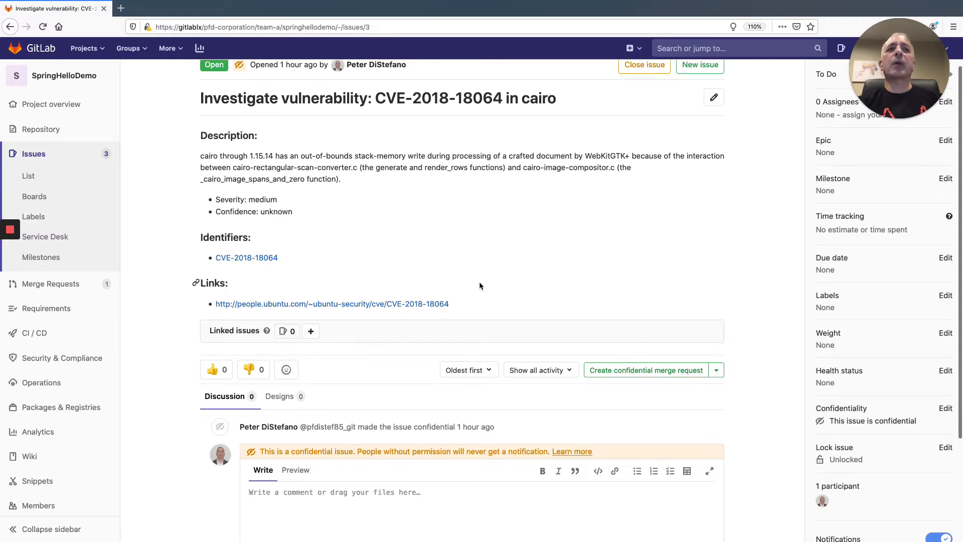
pyautogui.click(613, 375)
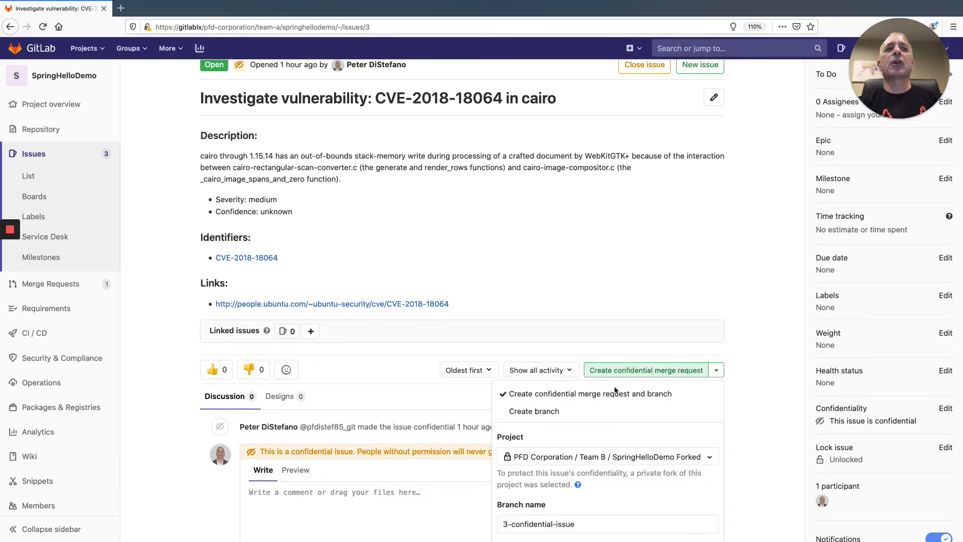
pyautogui.scroll(-3, 614, 421)
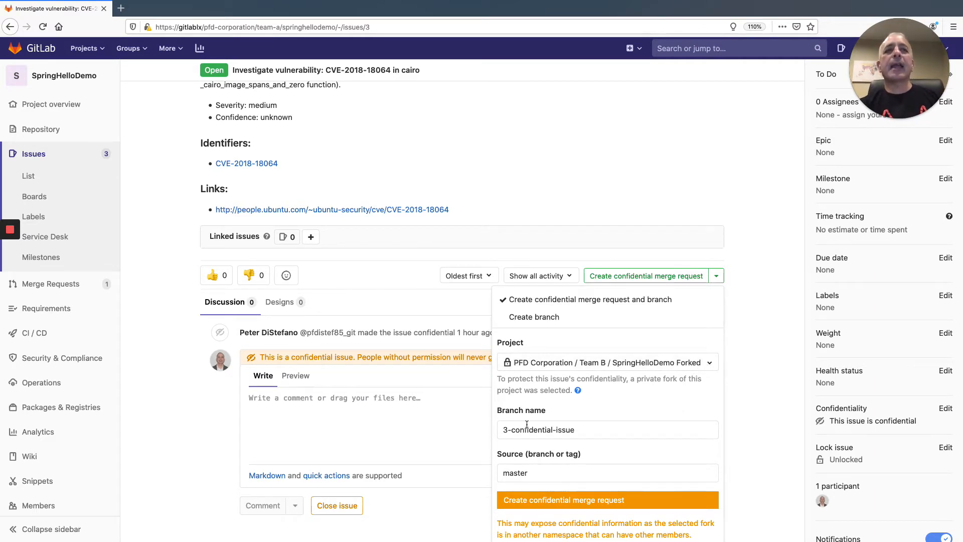
pyautogui.click(587, 502)
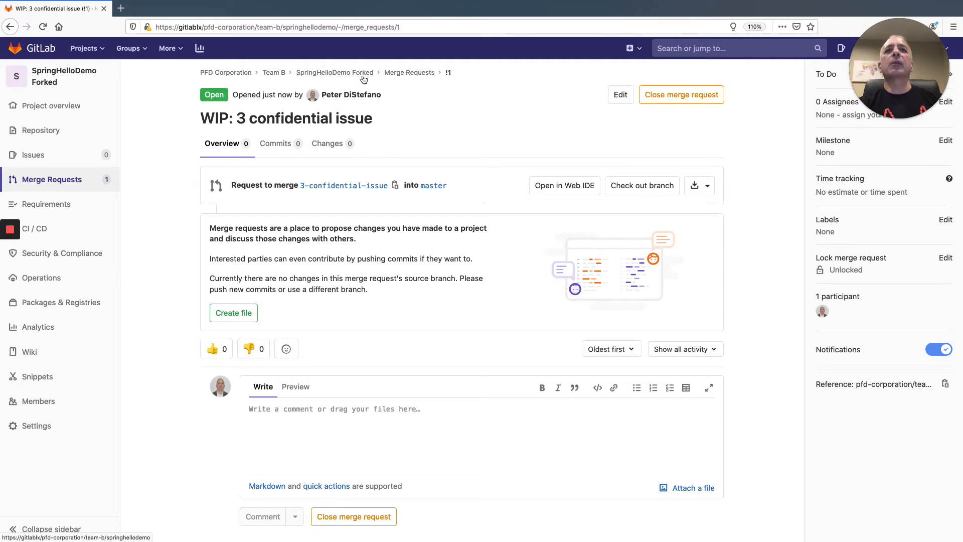
# - Open the merge request in the Web IDE and add the line "Fix CVE Issue!" below the welcome text in README.md
pyautogui.click(565, 194)
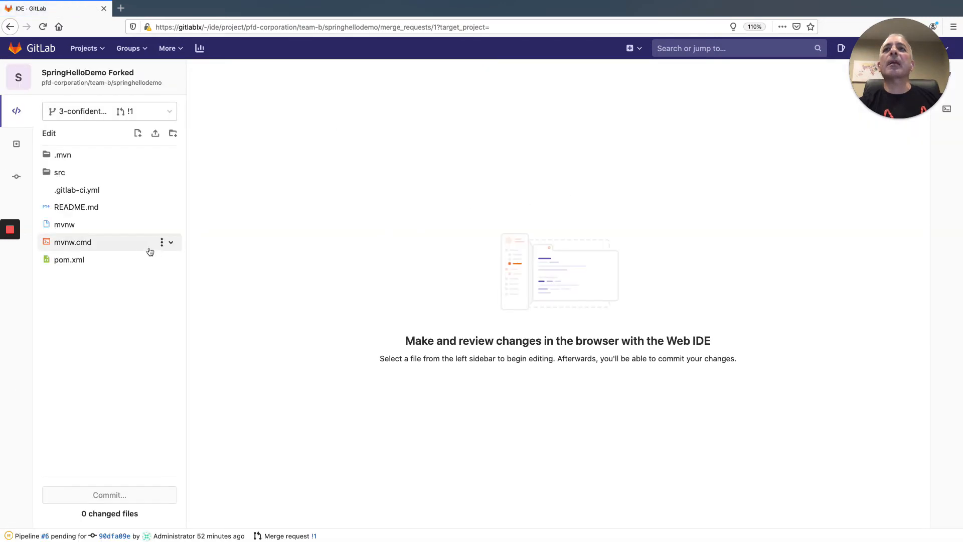
pyautogui.click(86, 211)
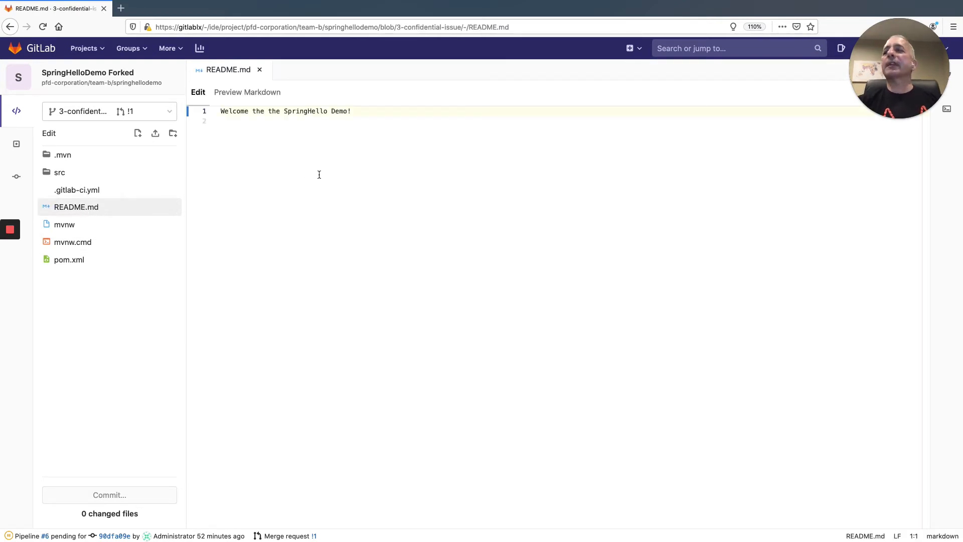
pyautogui.click(366, 110)
pyautogui.press('Return')
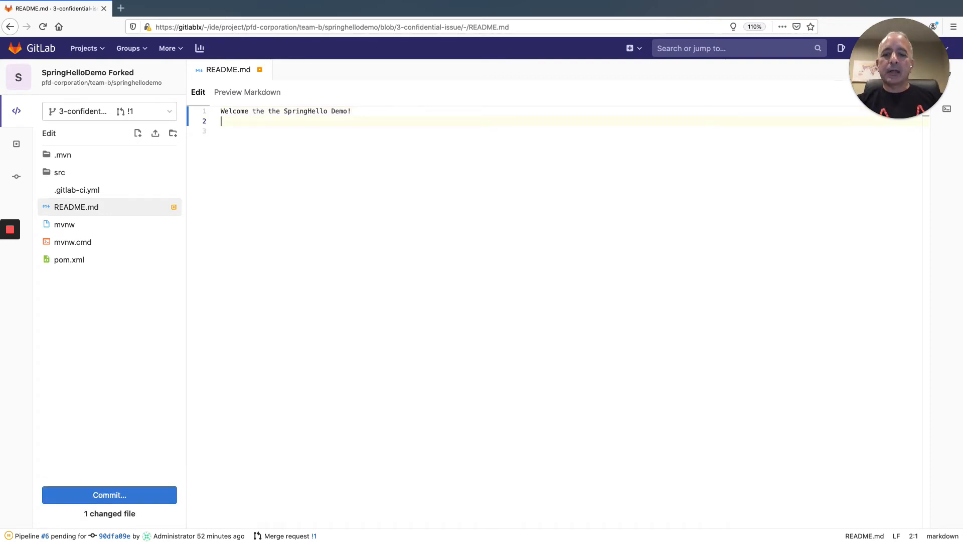
pyautogui.write('Fix')
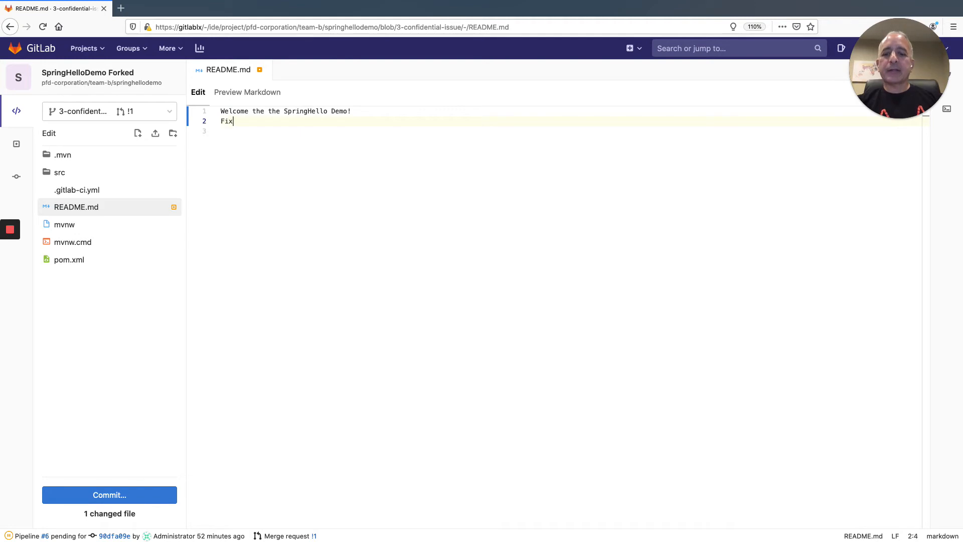
pyautogui.write(' CVE')
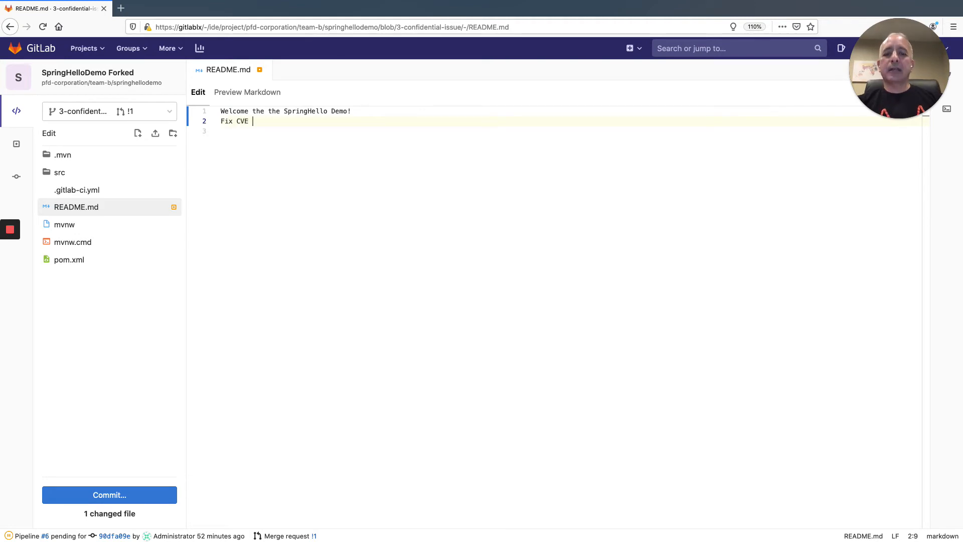
pyautogui.write(' Issue!')
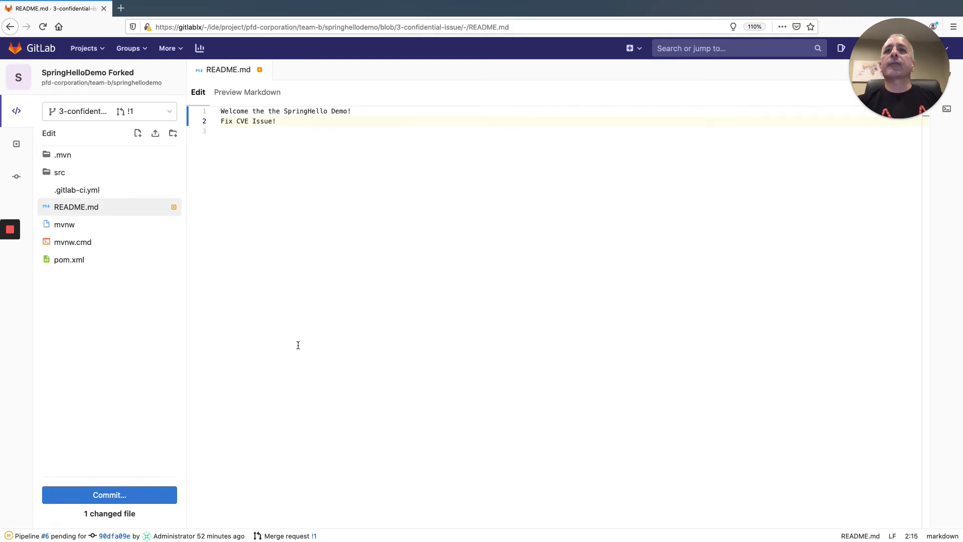
# - Commit the README.md change to the 3-confidential-issue branch and open the fork's "WIP: 3 confidential issue" merge request
pyautogui.click(150, 496)
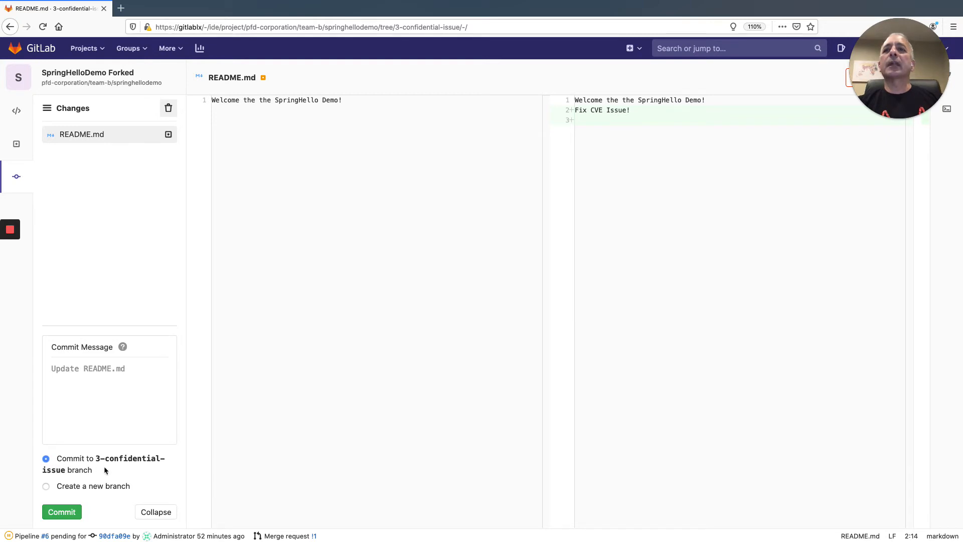
pyautogui.click(67, 513)
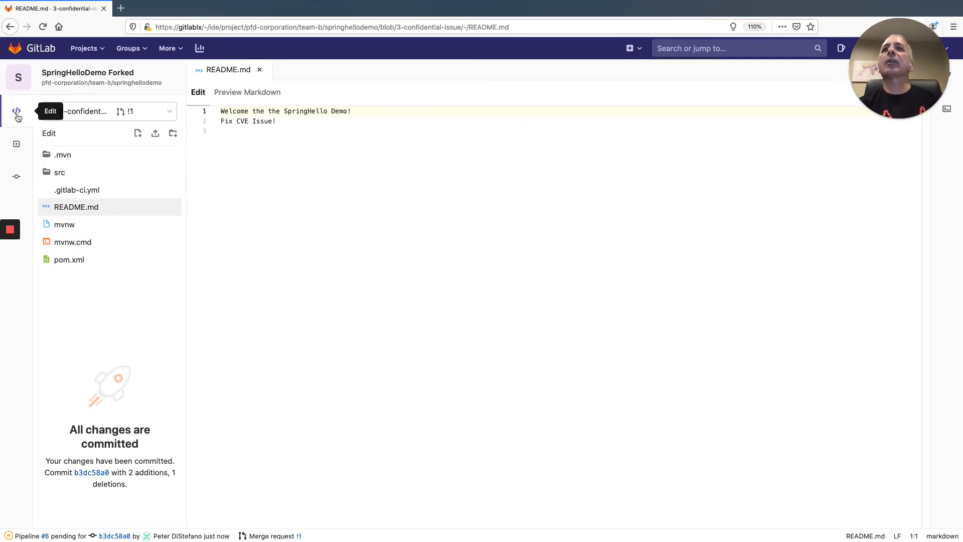
pyautogui.click(87, 76)
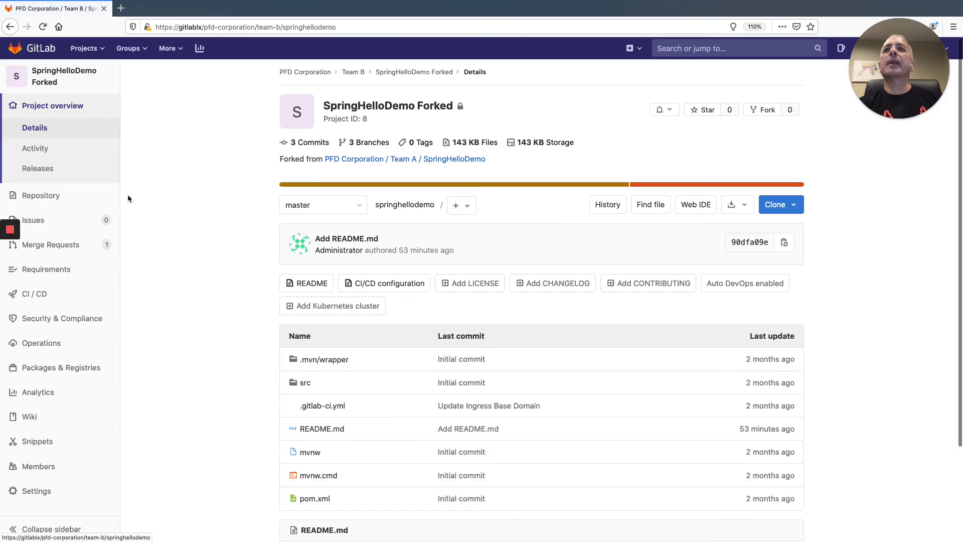
pyautogui.click(66, 242)
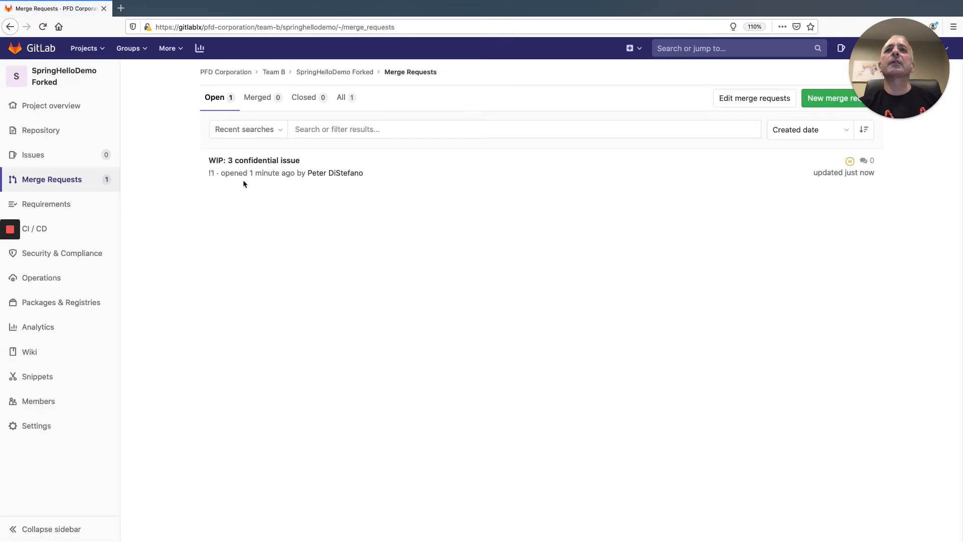
pyautogui.click(253, 165)
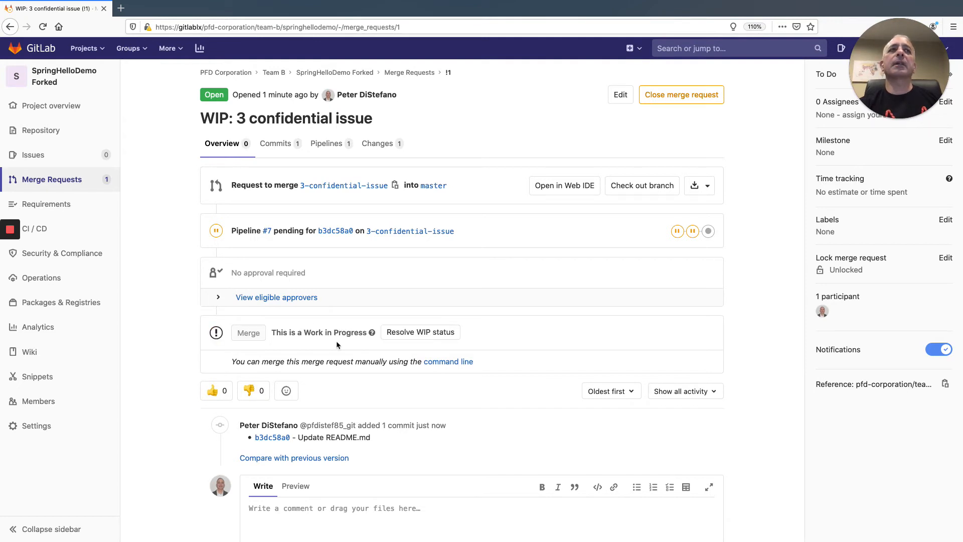
# - Resolve the merge request's WIP status and merge it into the fork's master immediately, without waiting for the pipeline
pyautogui.click(421, 336)
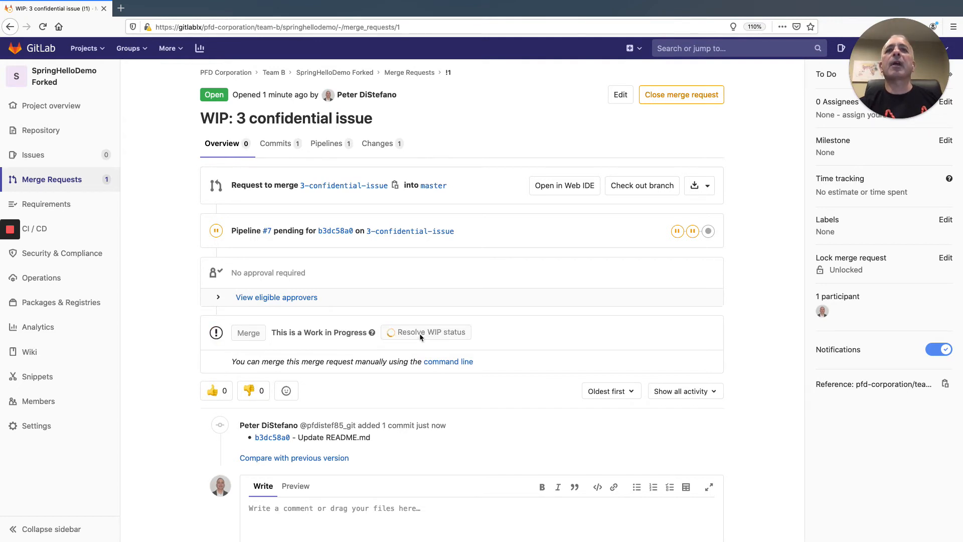
pyautogui.click(361, 333)
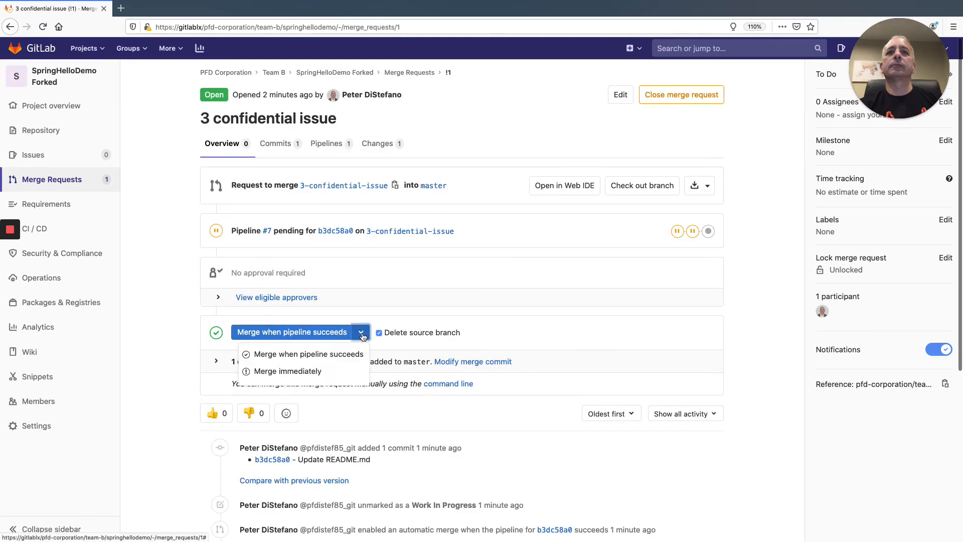
pyautogui.click(321, 373)
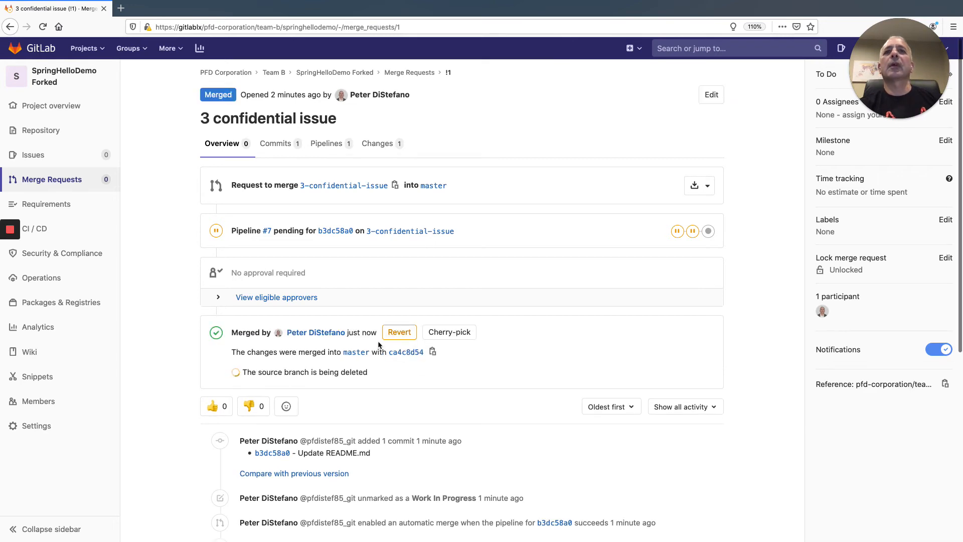
# - Open README.md on the master branch of SpringHelloDemo Forked to check its merged text
pyautogui.moveTo(69, 112)
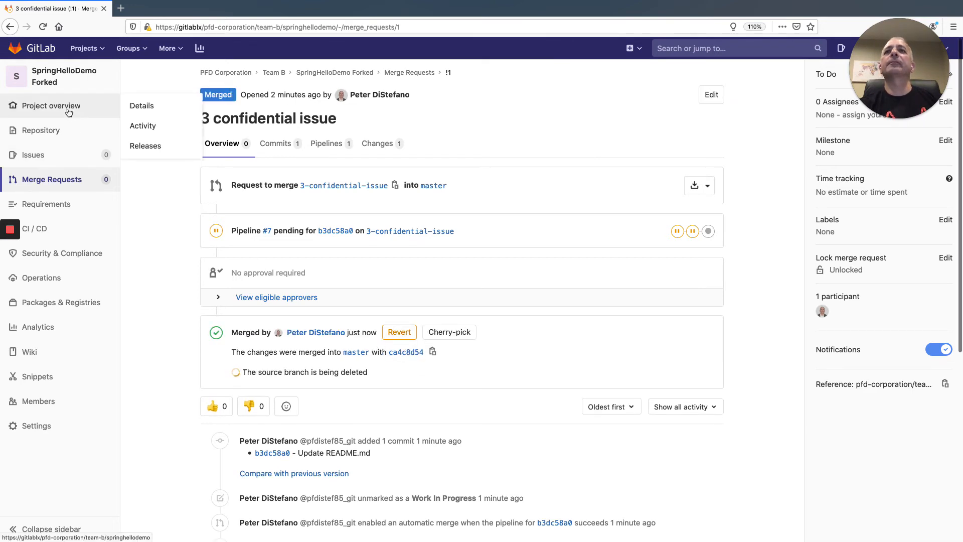
pyautogui.click(68, 111)
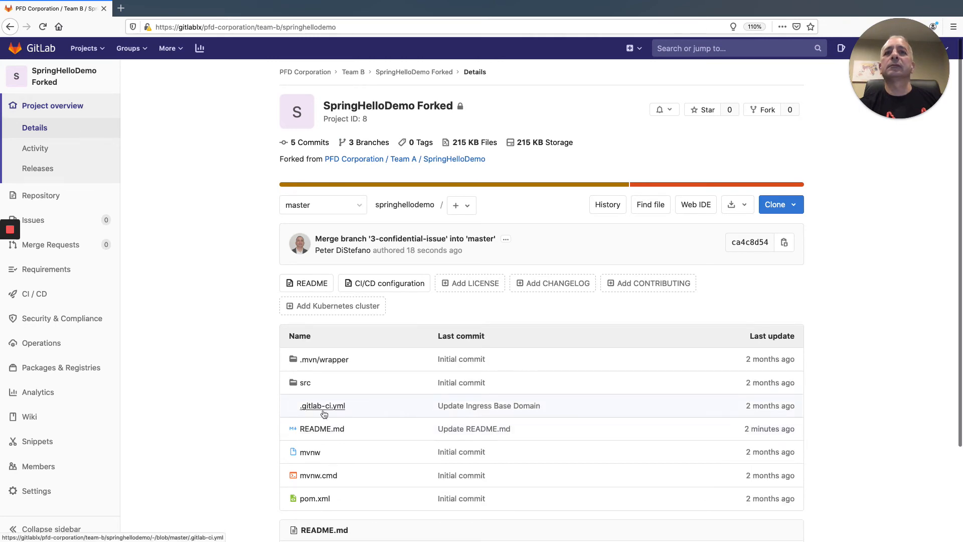
pyautogui.click(316, 430)
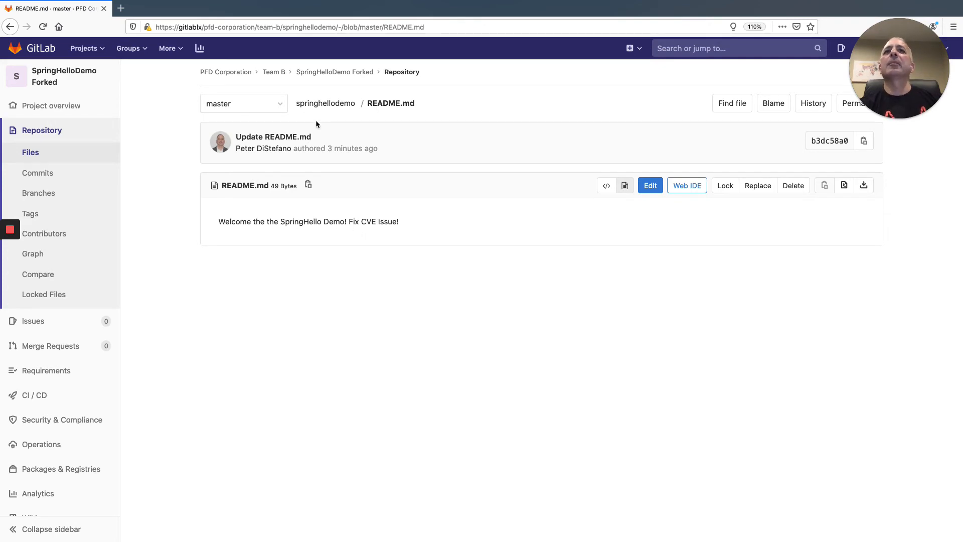
# - Go to Team A's original SpringHelloDemo project and open its README.md on master for comparison with the fork
pyautogui.click(138, 51)
pyautogui.click(141, 76)
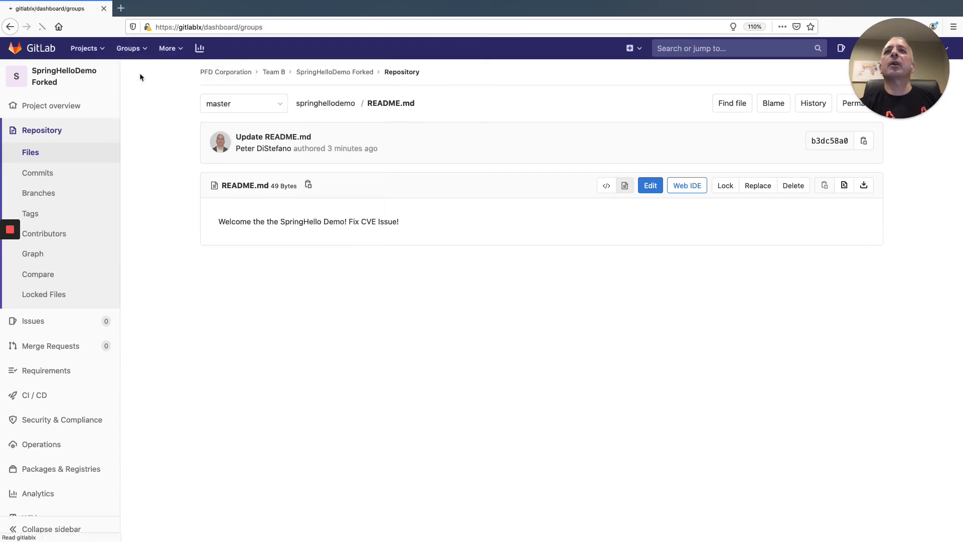
pyautogui.click(149, 132)
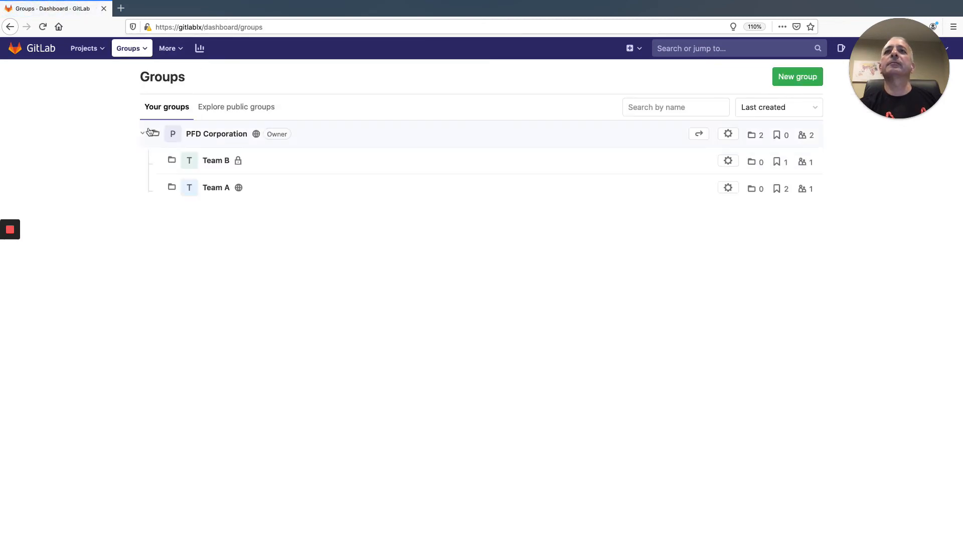
pyautogui.click(175, 187)
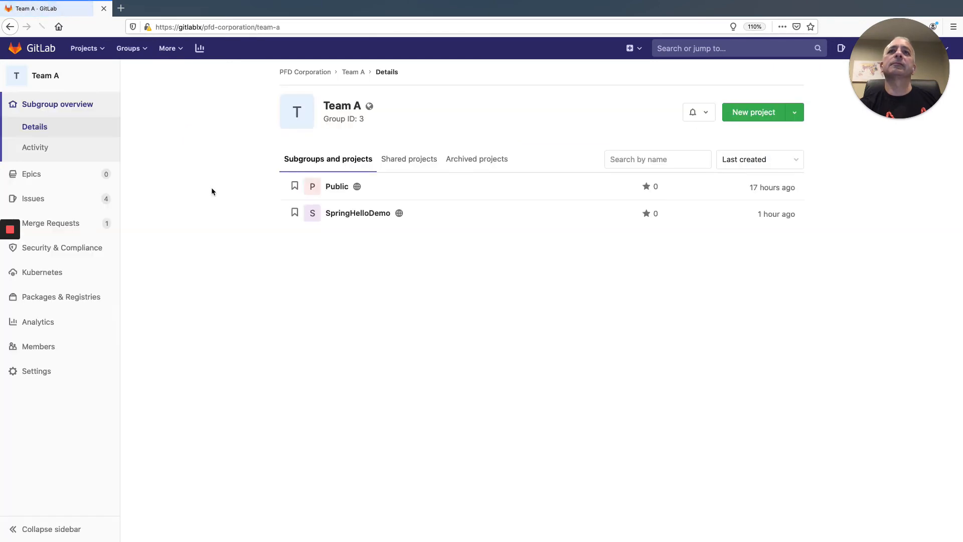
pyautogui.click(322, 216)
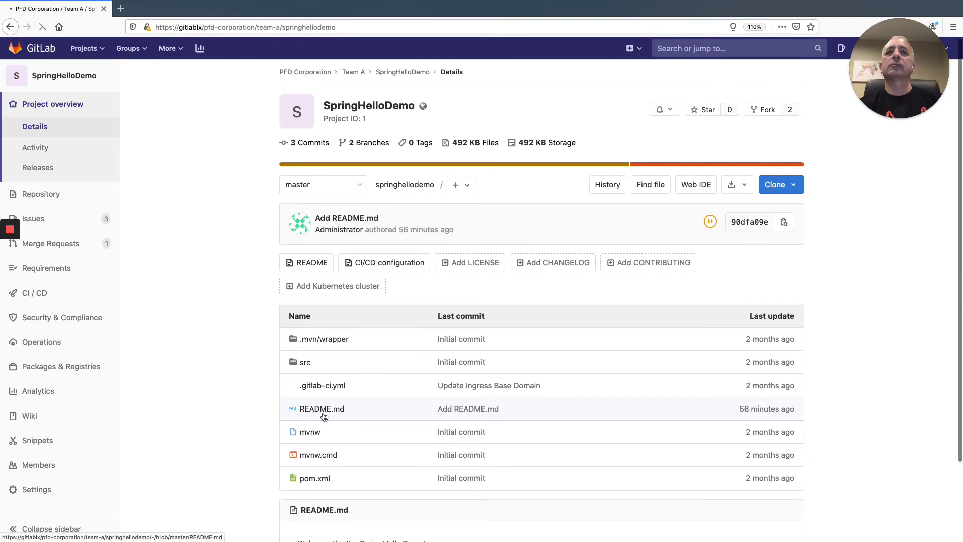
pyautogui.click(322, 409)
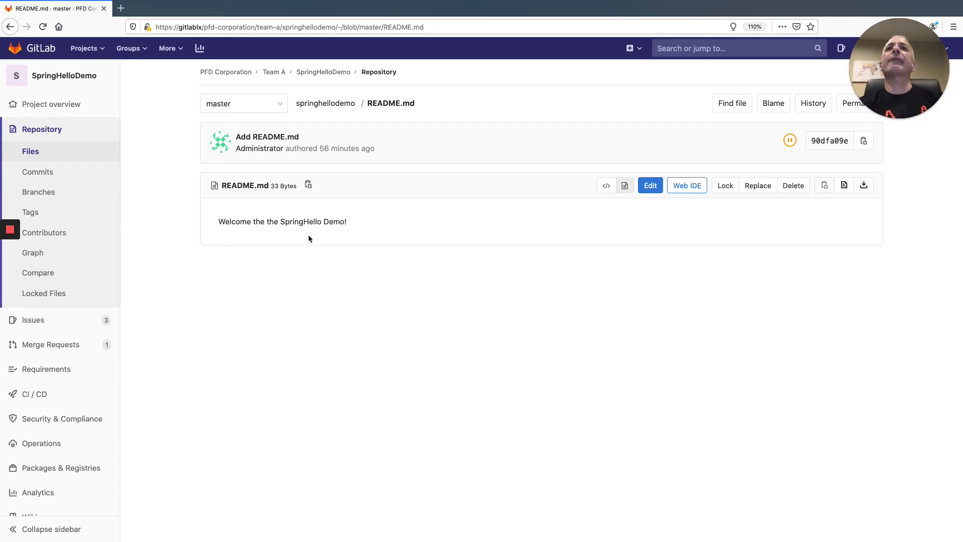
# - Return to Team B's SpringHelloDemo Forked project and start a new merge request there
pyautogui.click(242, 72)
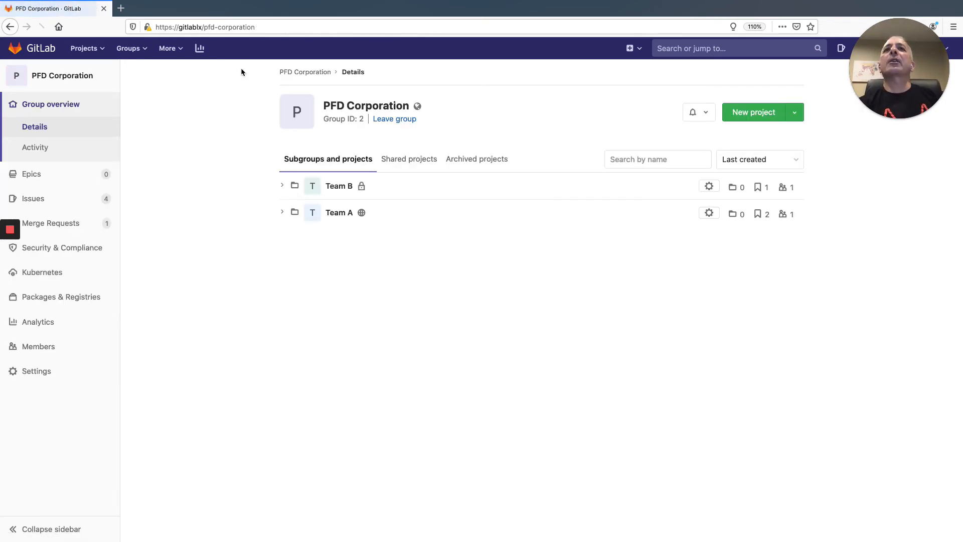
pyautogui.click(282, 186)
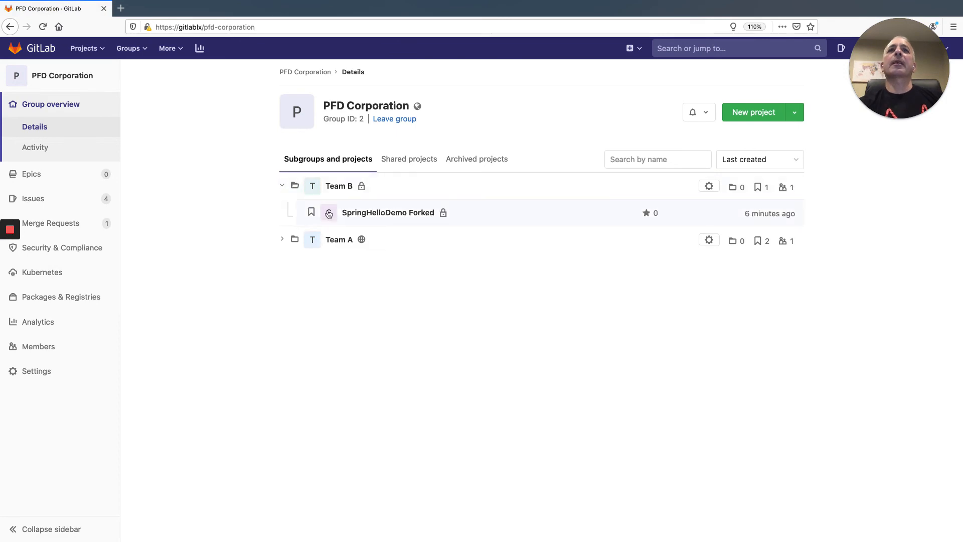
pyautogui.click(372, 213)
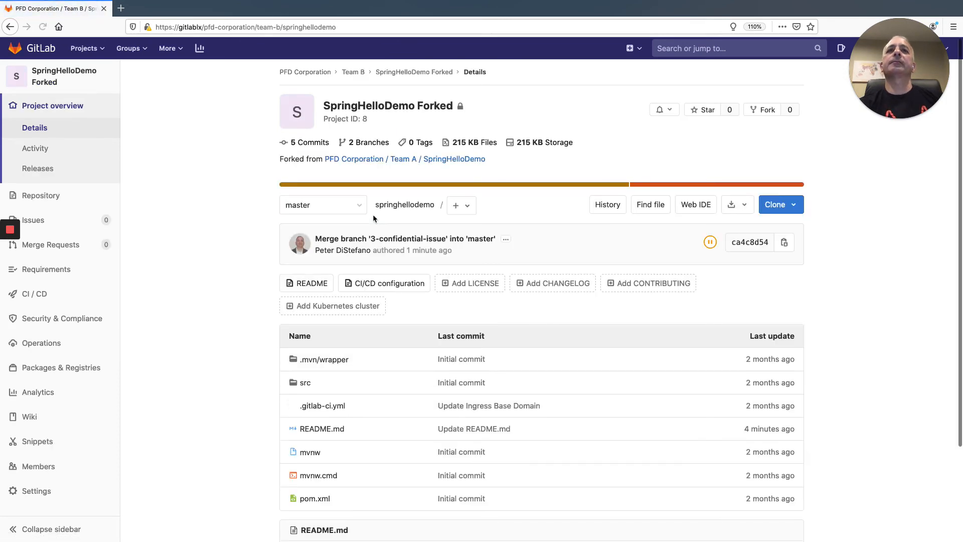
pyautogui.click(54, 245)
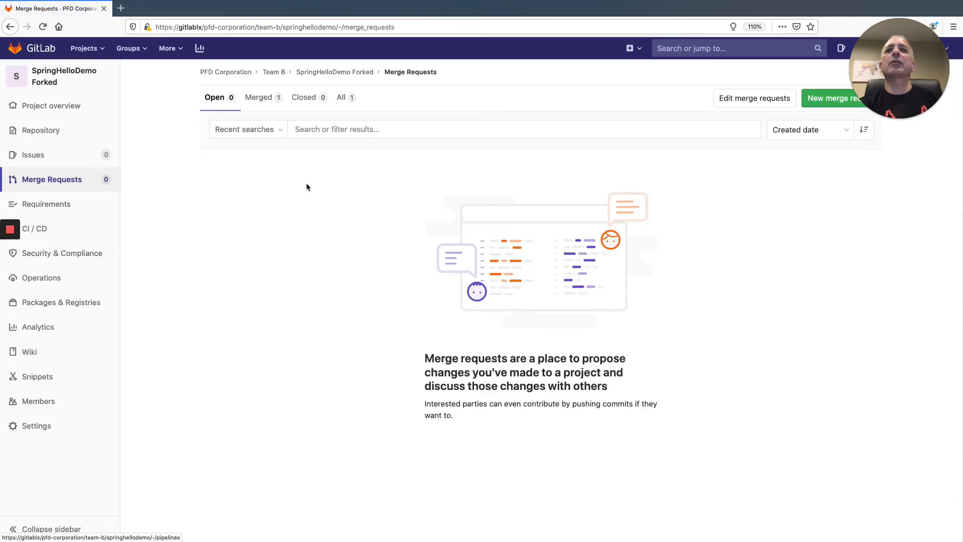
pyautogui.click(833, 100)
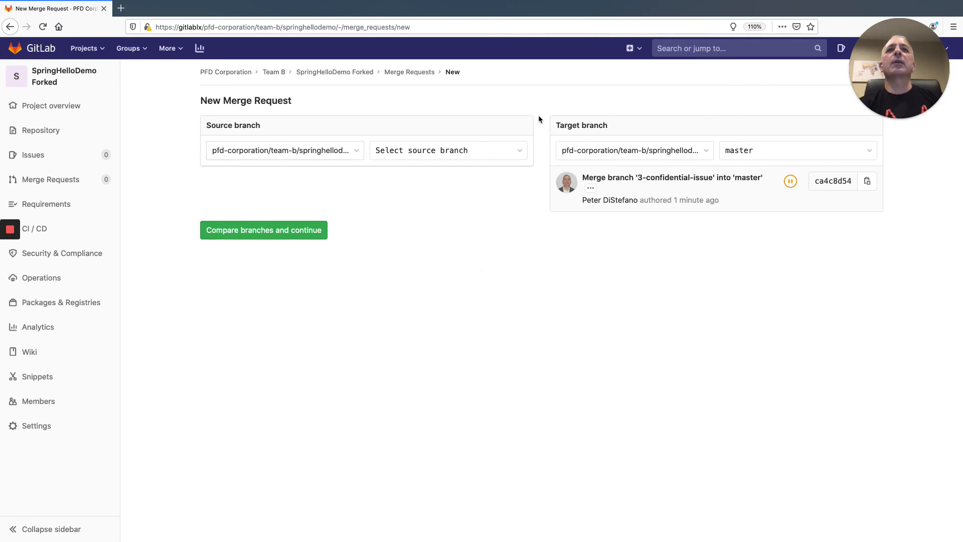
# - Set the fork's master as source and pfd-corporation/team-a/springhellodemo master as target, and compare the branches
pyautogui.click(522, 155)
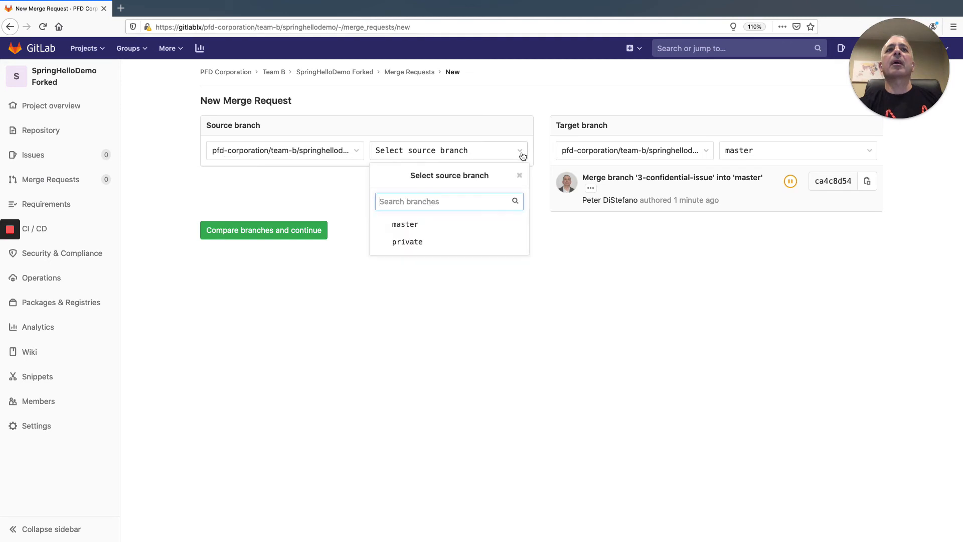
pyautogui.click(445, 223)
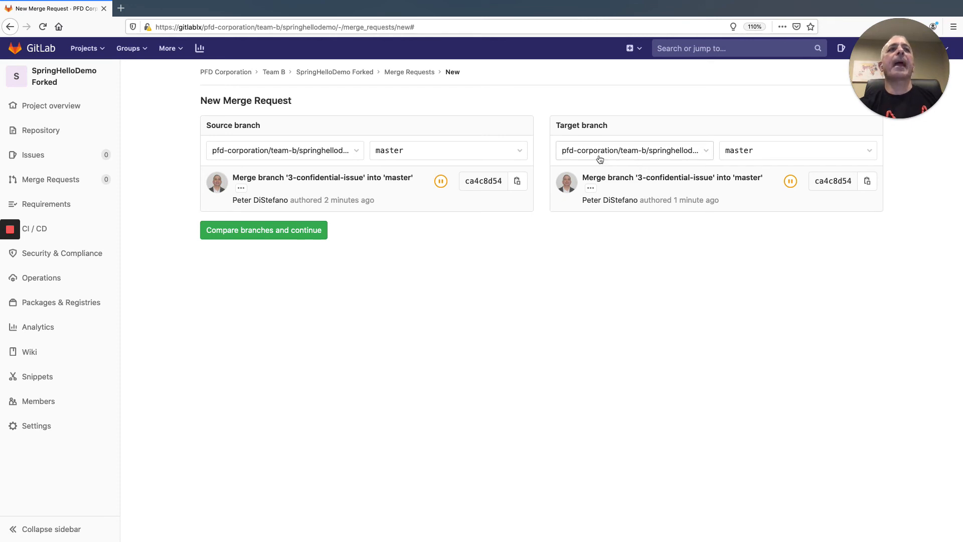
pyautogui.click(711, 152)
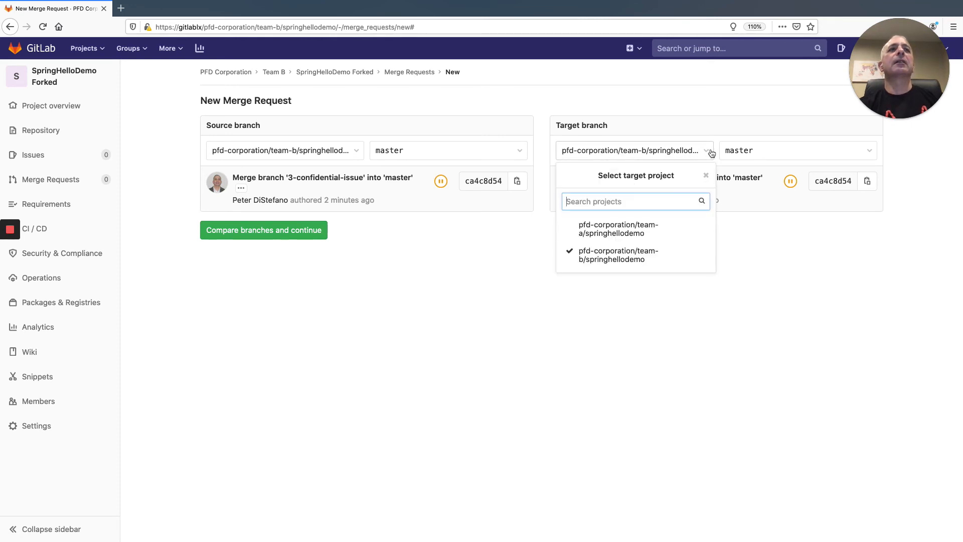
pyautogui.click(664, 225)
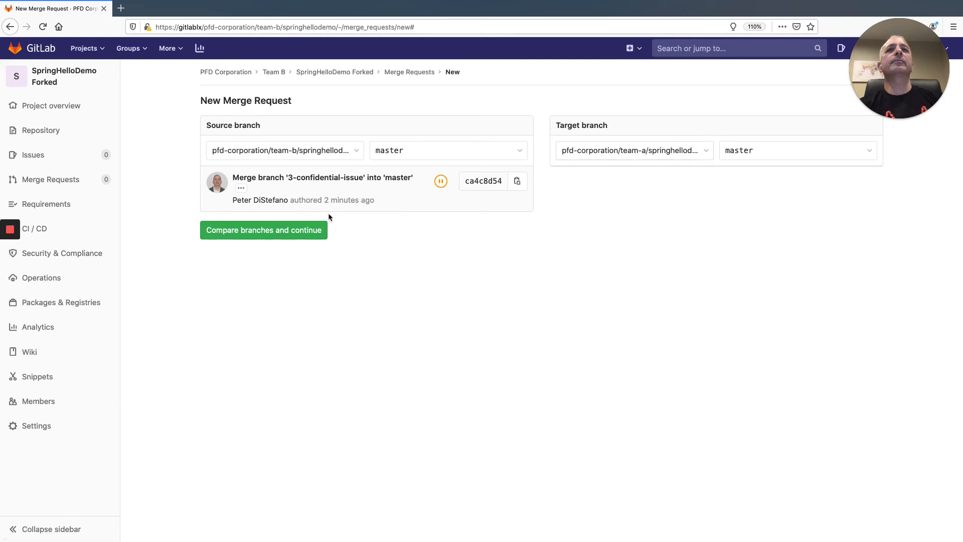
pyautogui.click(294, 232)
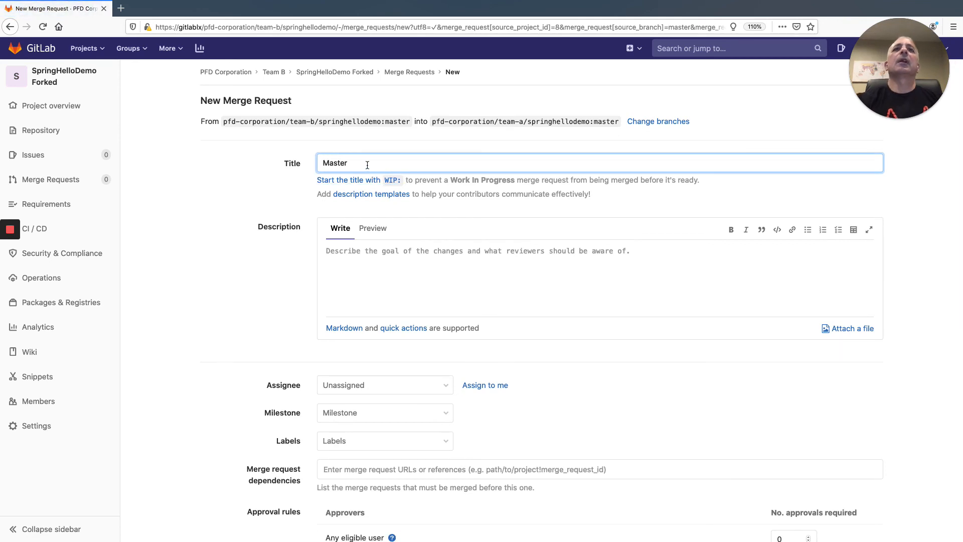
# - Replace the new merge request's title with "Merge CVE Fix to Group A Master!"
pyautogui.moveTo(367, 164); pyautogui.dragTo(274, 161)
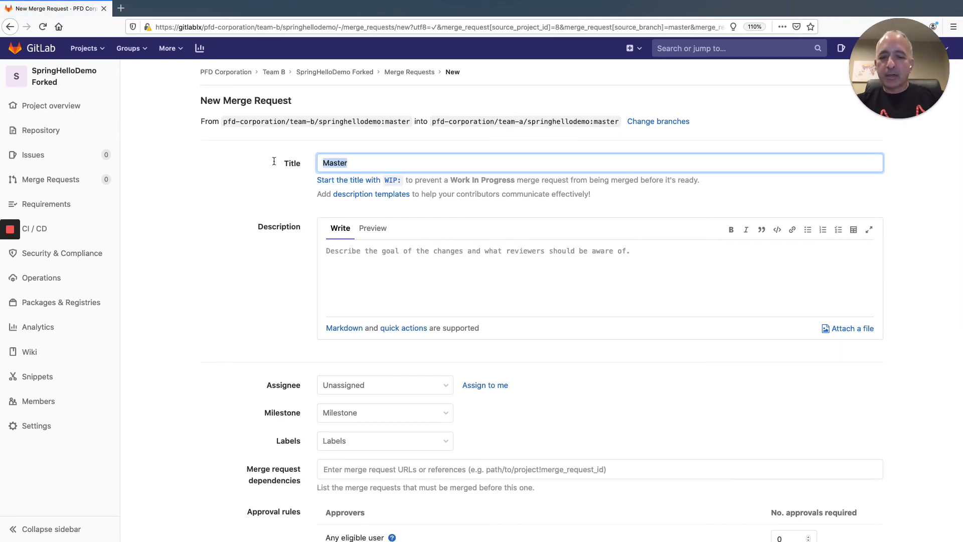
pyautogui.write('Merge CVE')
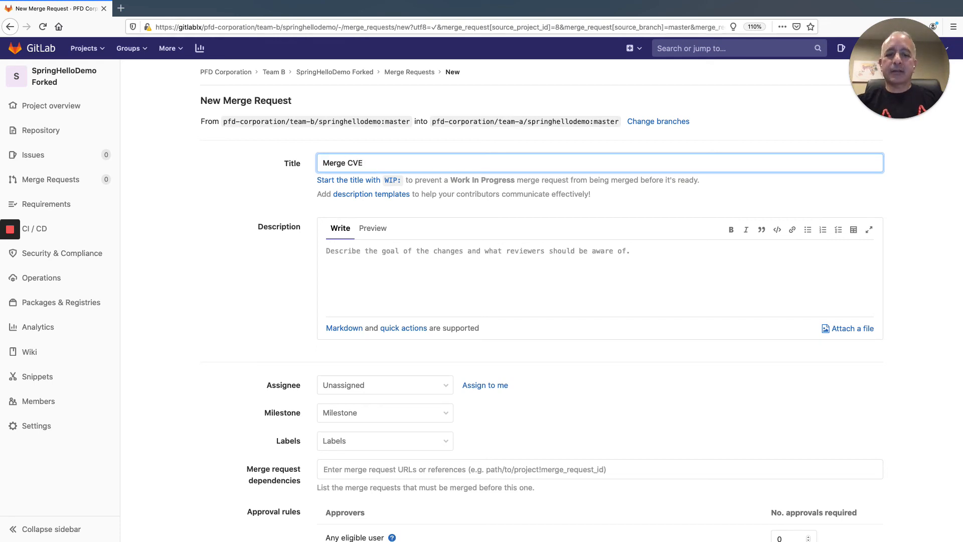
pyautogui.write(' Fix to')
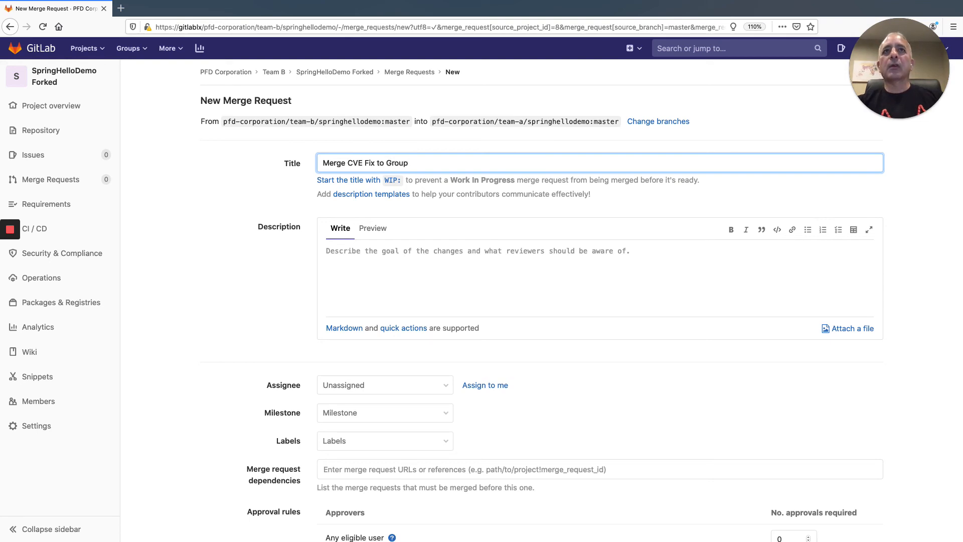
pyautogui.write('Group A <ast')
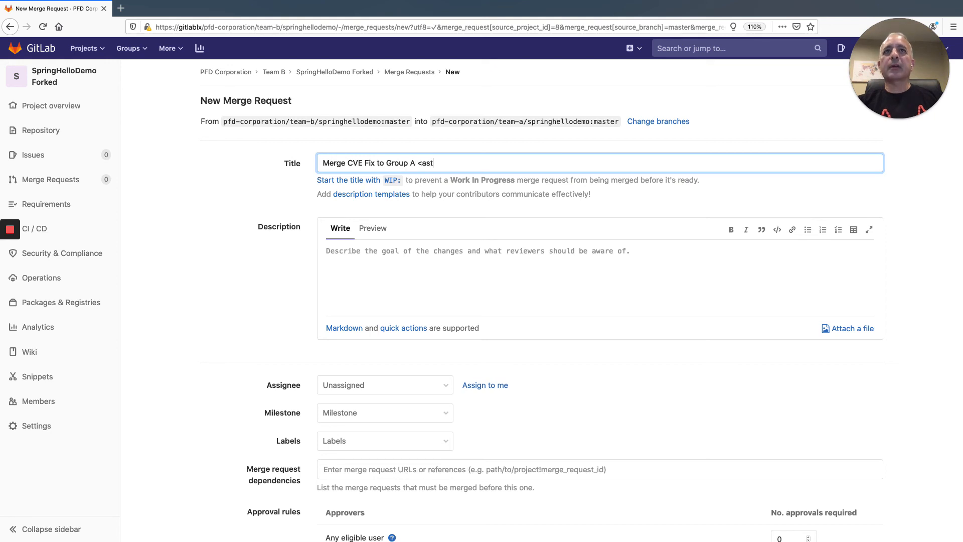
pyautogui.press('BackSpace')
pyautogui.press('BackSpace')
pyautogui.press('BackSpace')
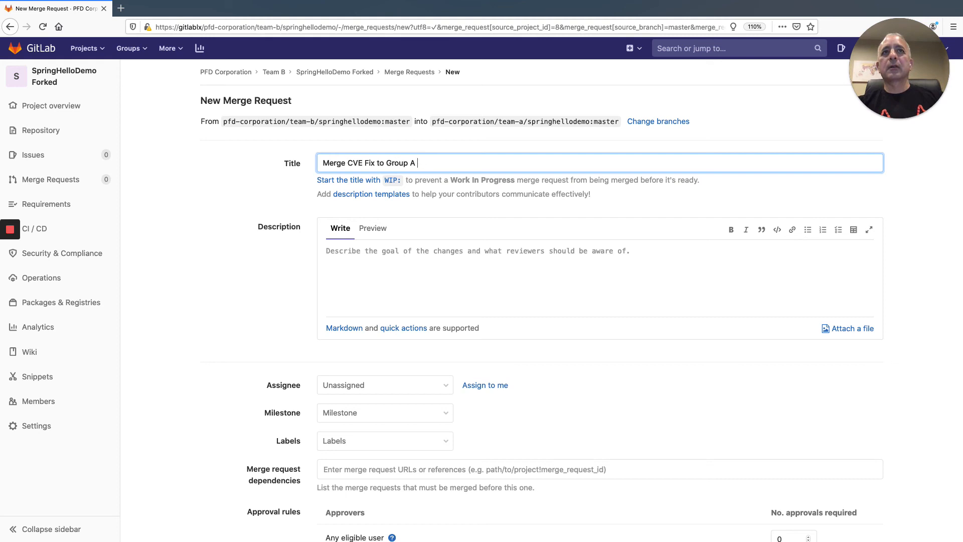
pyautogui.write('MKa')
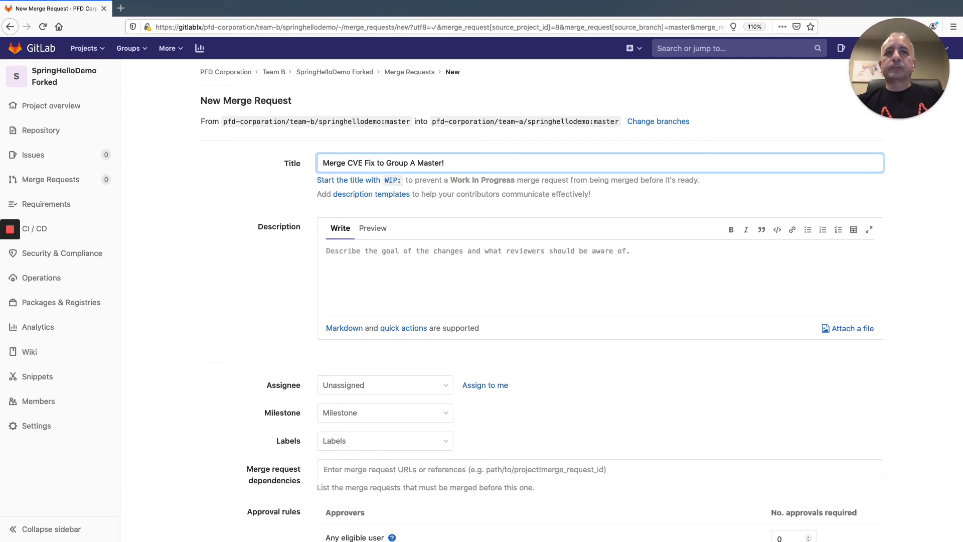
# - Submit the merge request and merge it immediately into Team A's master branch
pyautogui.scroll(-10, 299, 307)
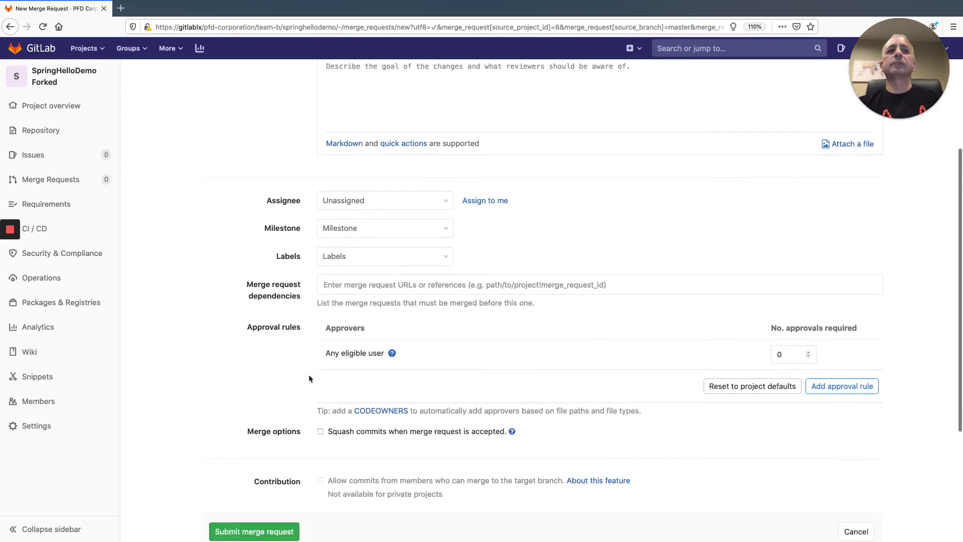
pyautogui.click(278, 370)
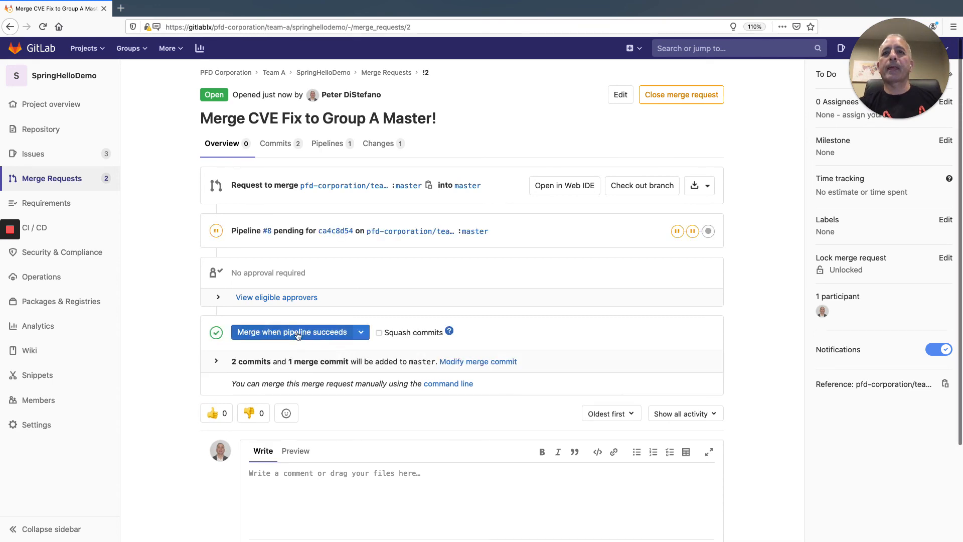
pyautogui.click(363, 334)
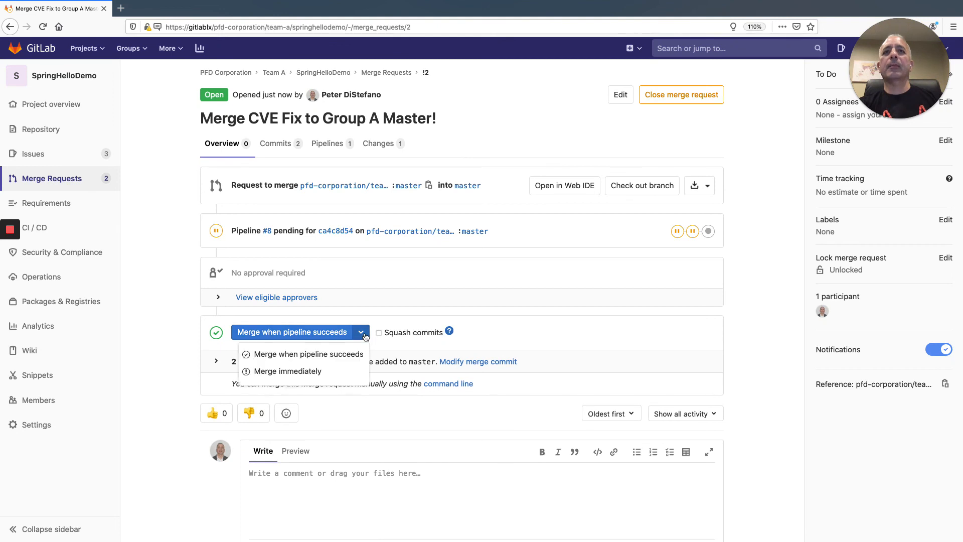
pyautogui.click(329, 372)
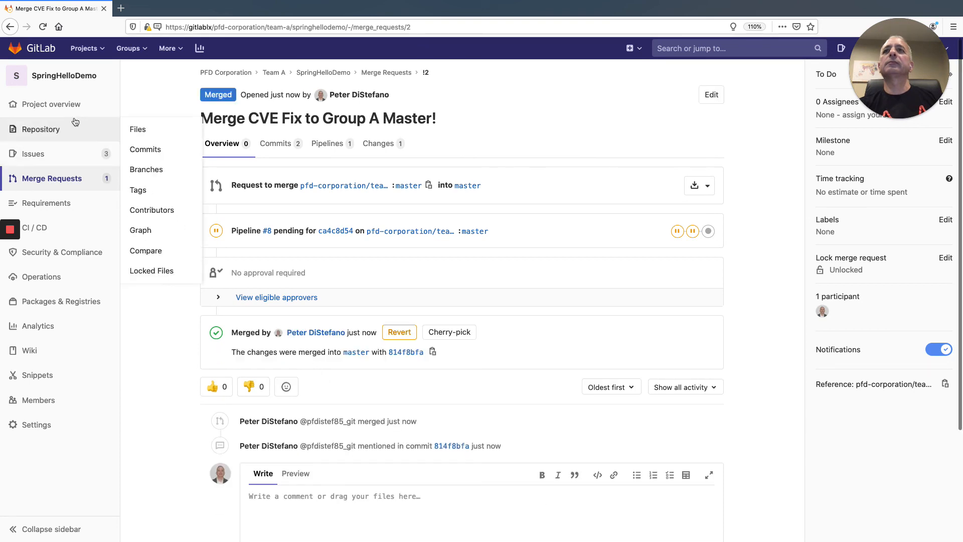
# - Open README.md from Team A's SpringHelloDemo project overview to verify that the CVE fix arrived
pyautogui.moveTo(72, 113)
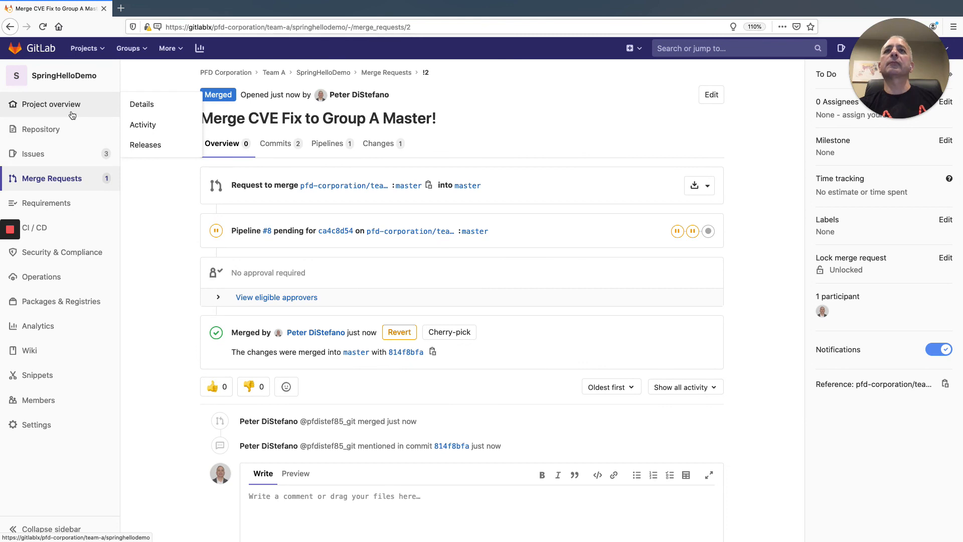
pyautogui.click(72, 115)
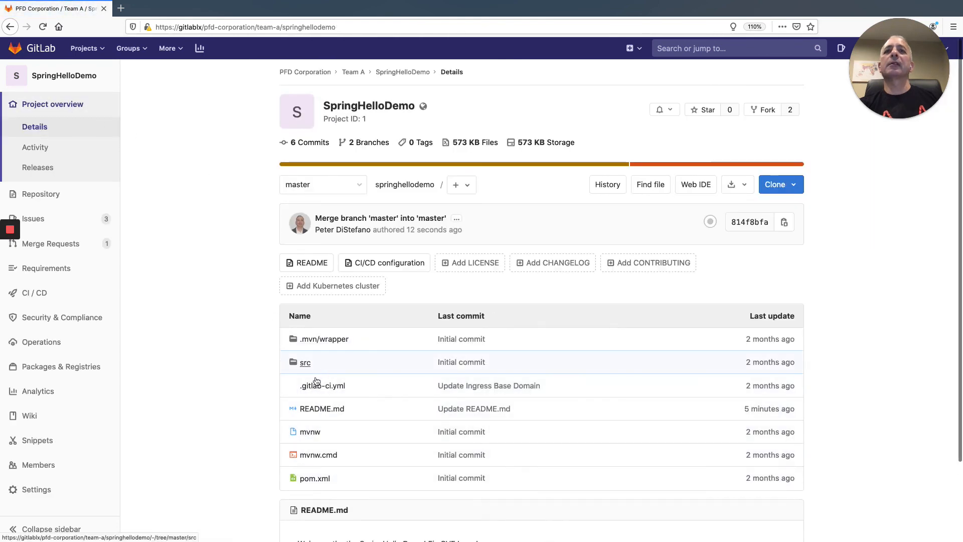
pyautogui.click(319, 410)
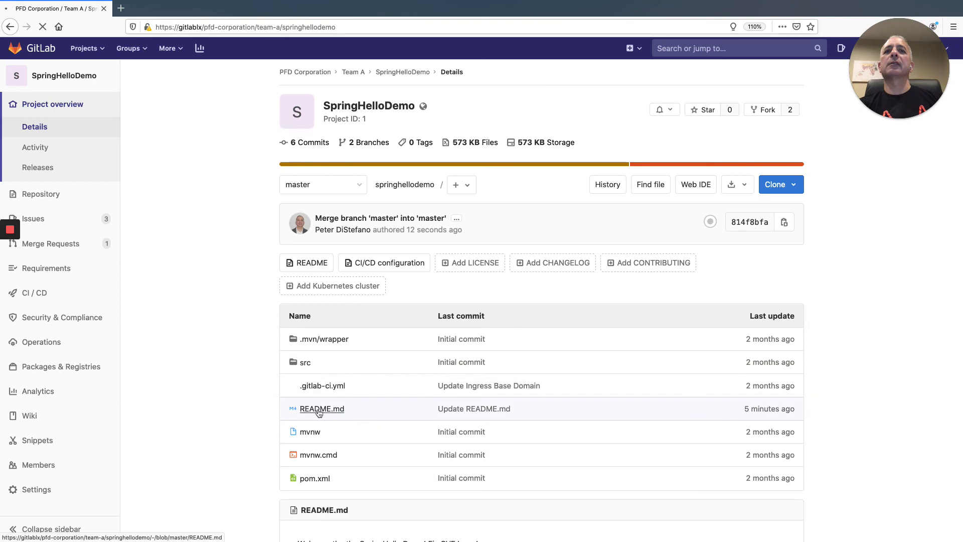